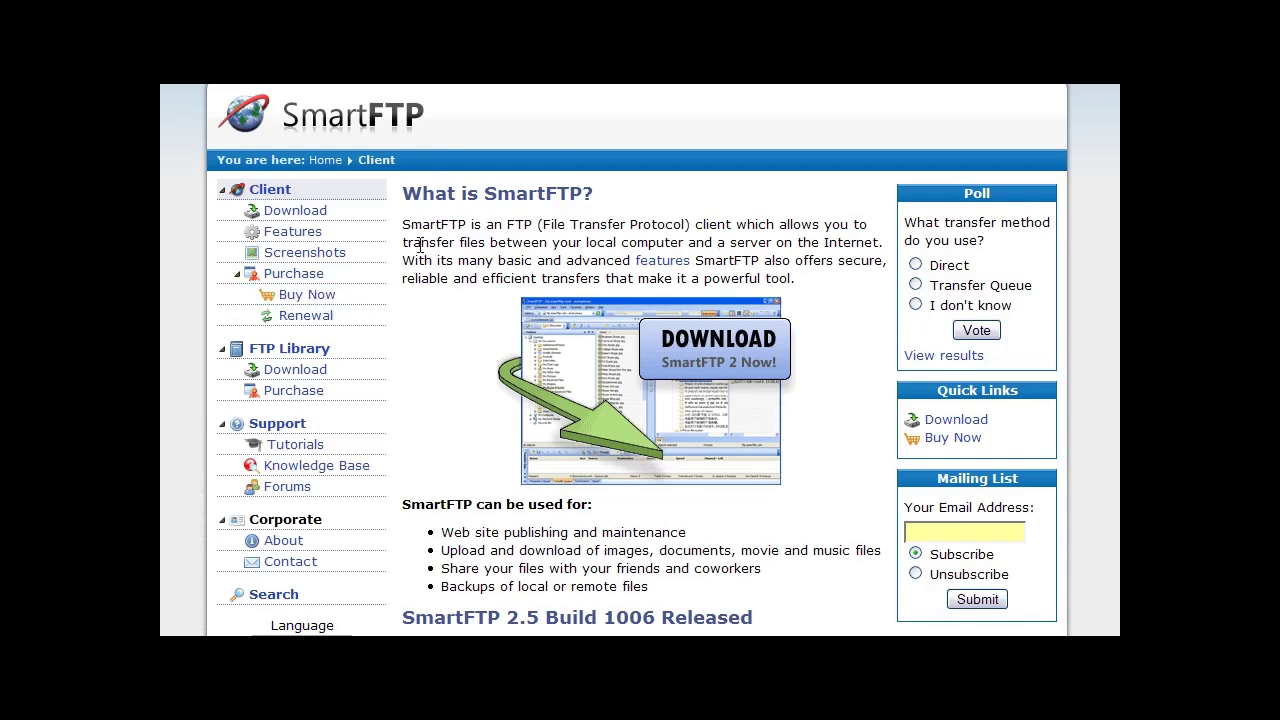
Download the 32-bit SmartFTP Client from CNET Download.com and save the SFTPMSI.exe installer
left_click(701, 373)
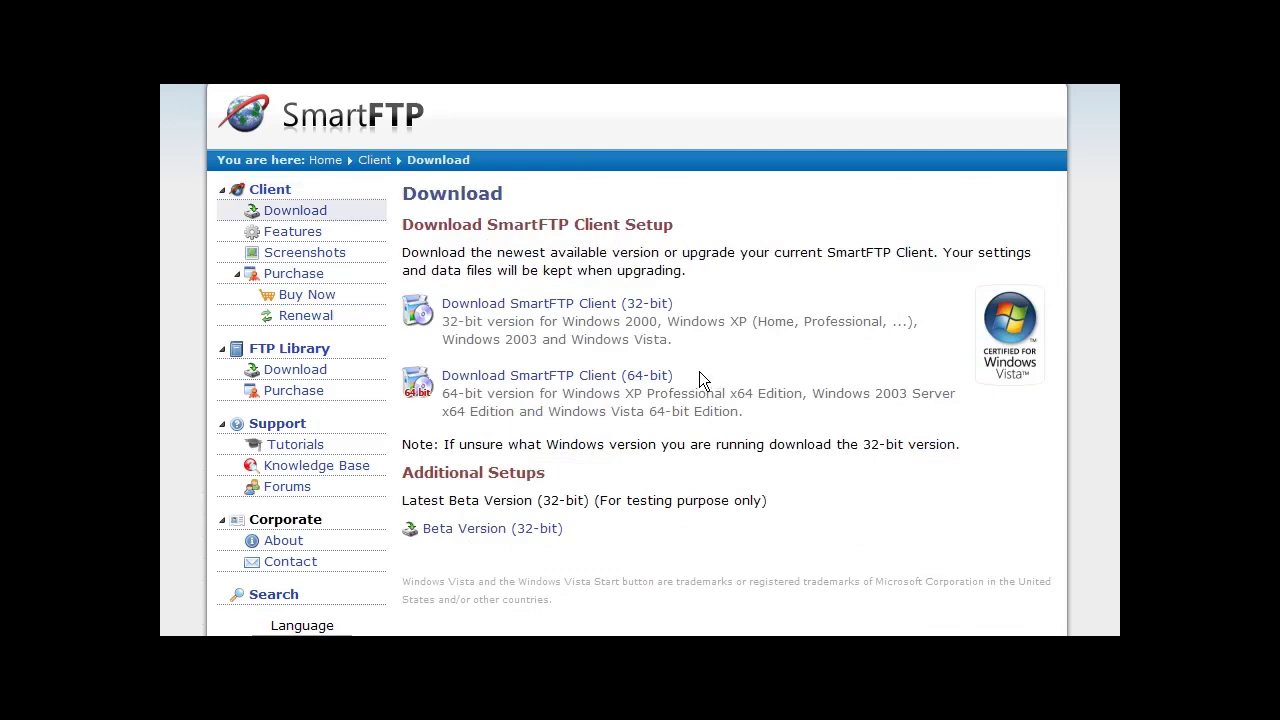
left_click(562, 303)
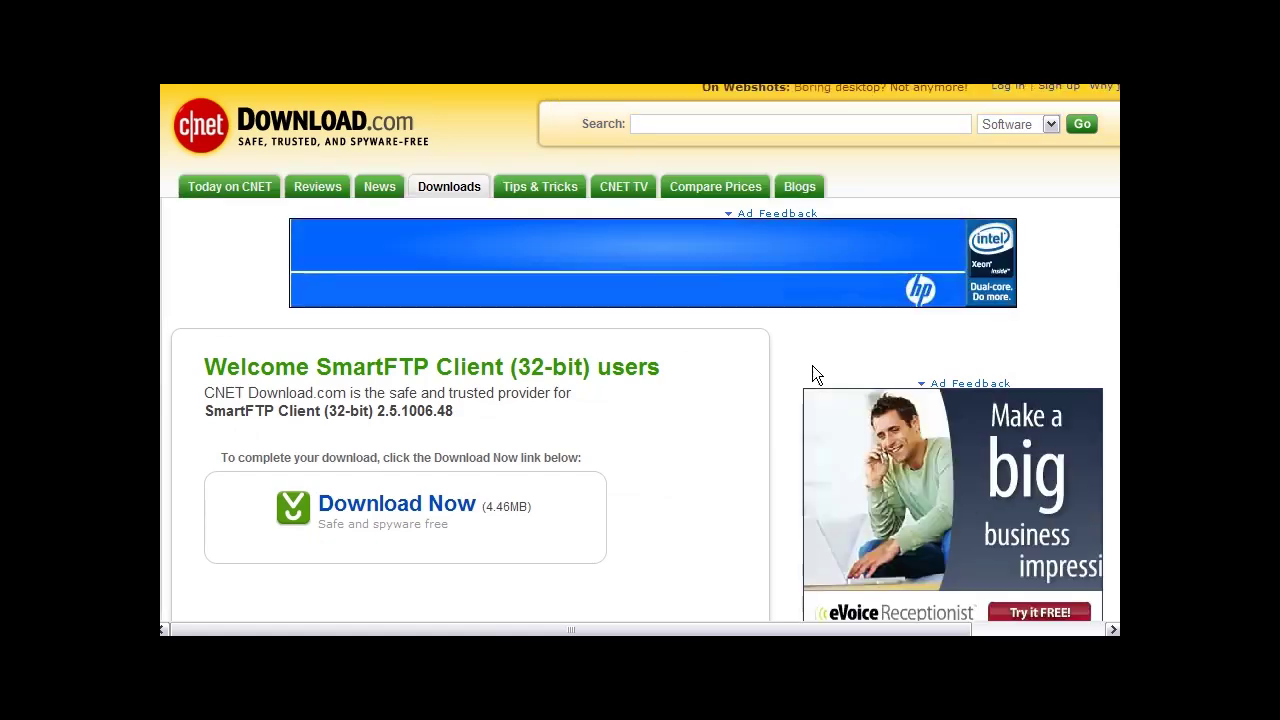
scroll(340, 438, "down", 2)
left_click(462, 390)
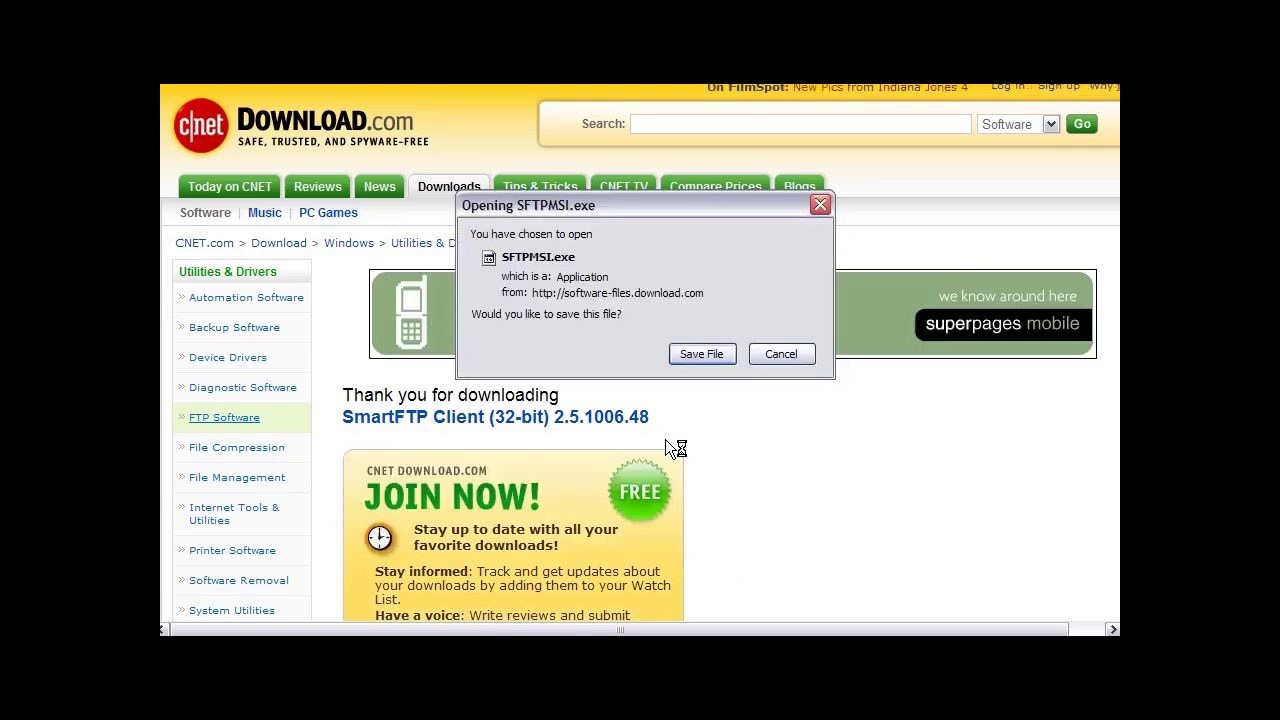
key("Return")
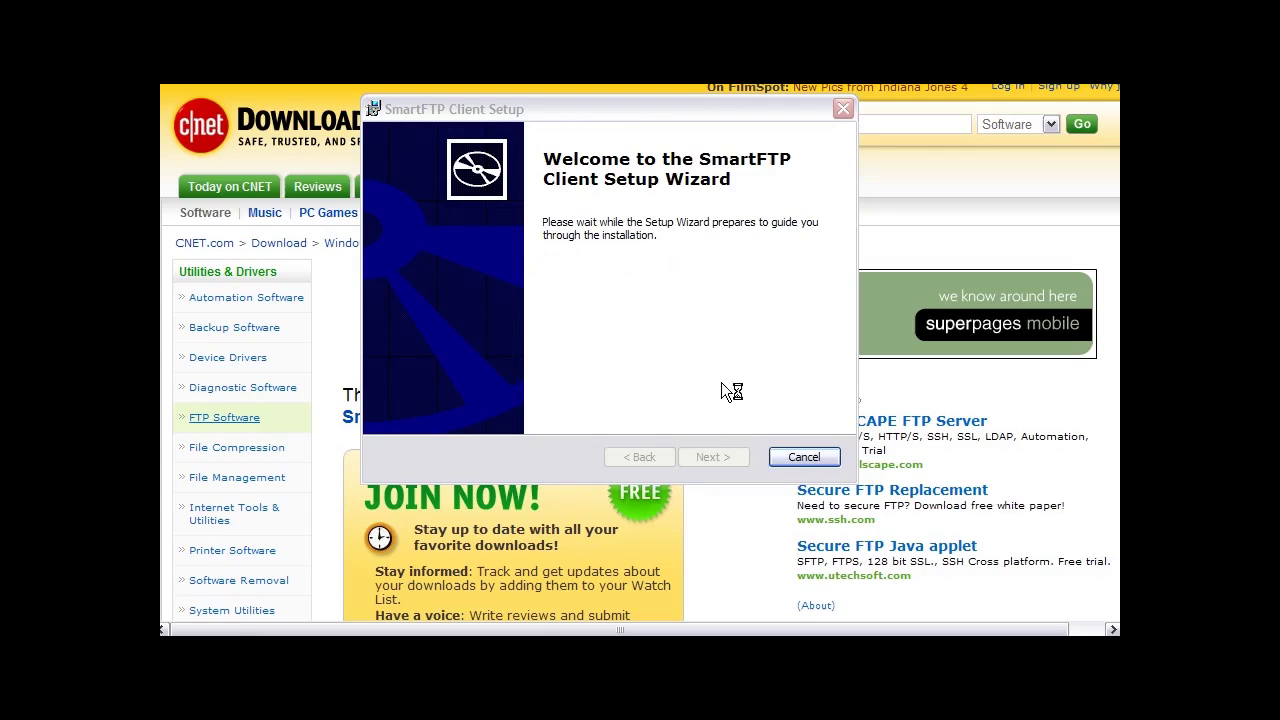
Complete the SmartFTP Client setup wizard with Launch SmartFTP Client enabled, and dismiss the license reminder
left_click(710, 456)
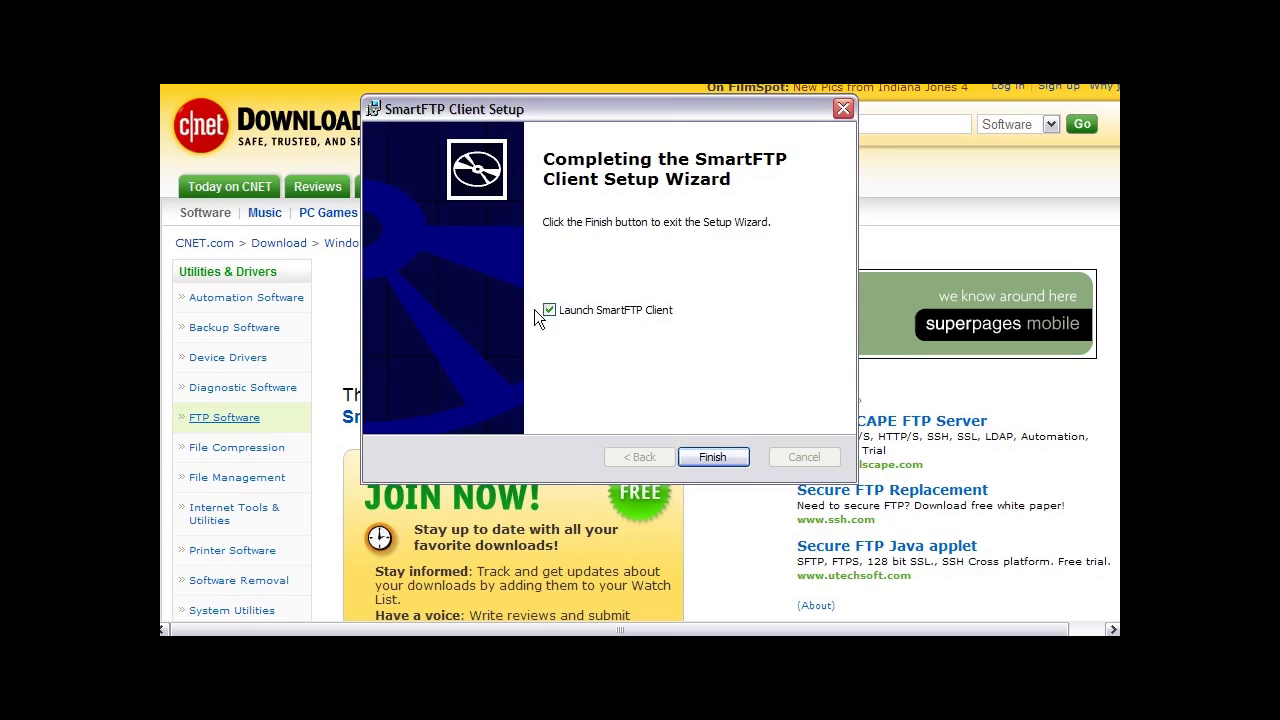
left_click(716, 456)
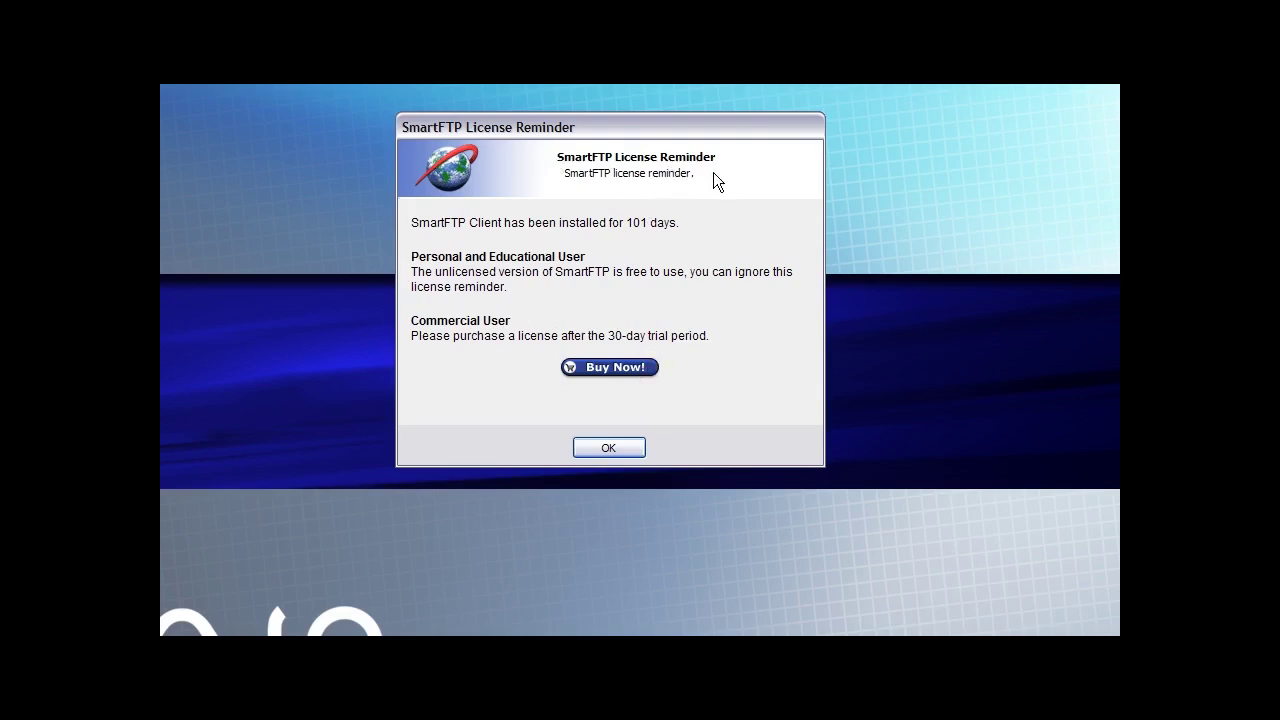
left_click(608, 447)
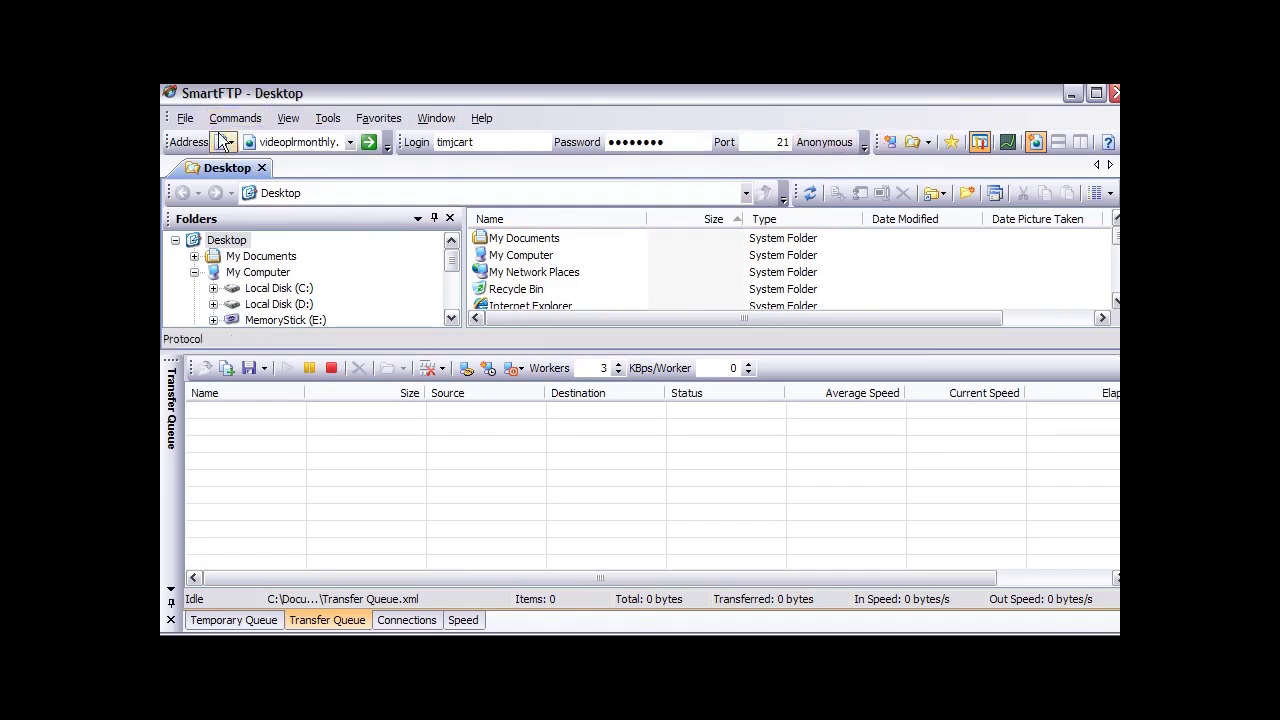
Start a new remote browser connection to host yourbestonlineinfo.com, keeping the Username & Password login type
left_click(180, 119)
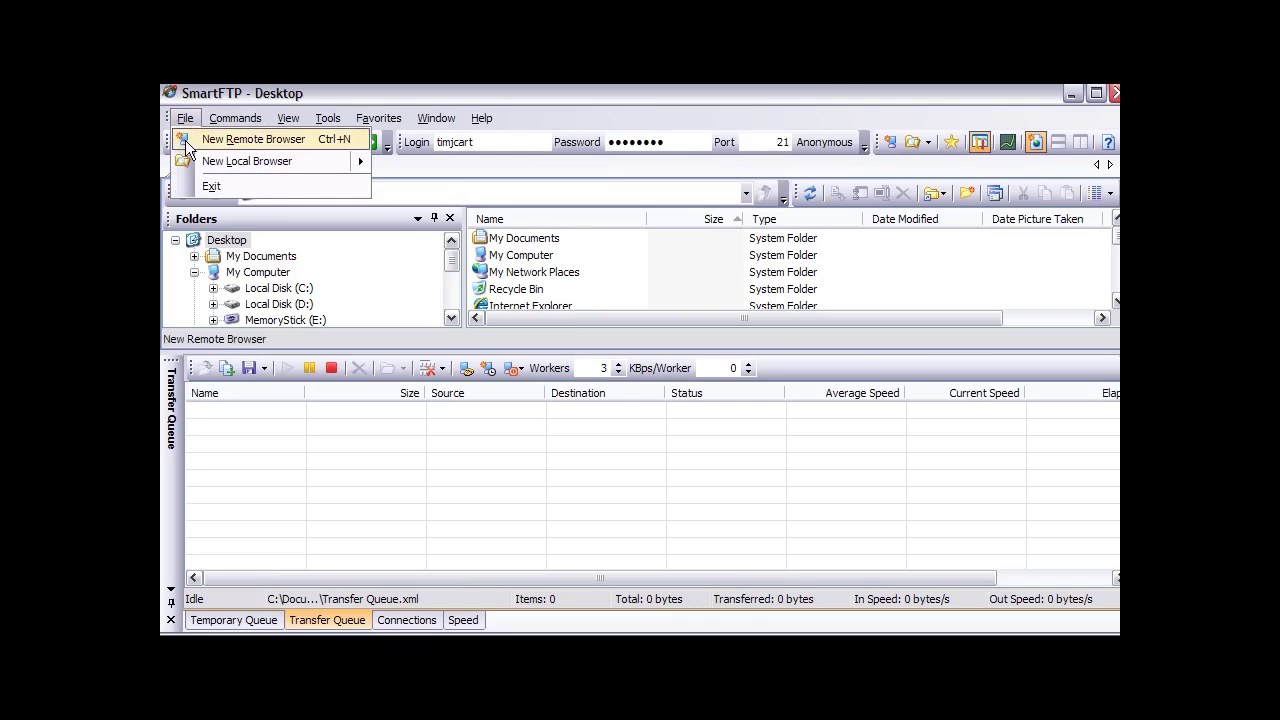
left_click(185, 140)
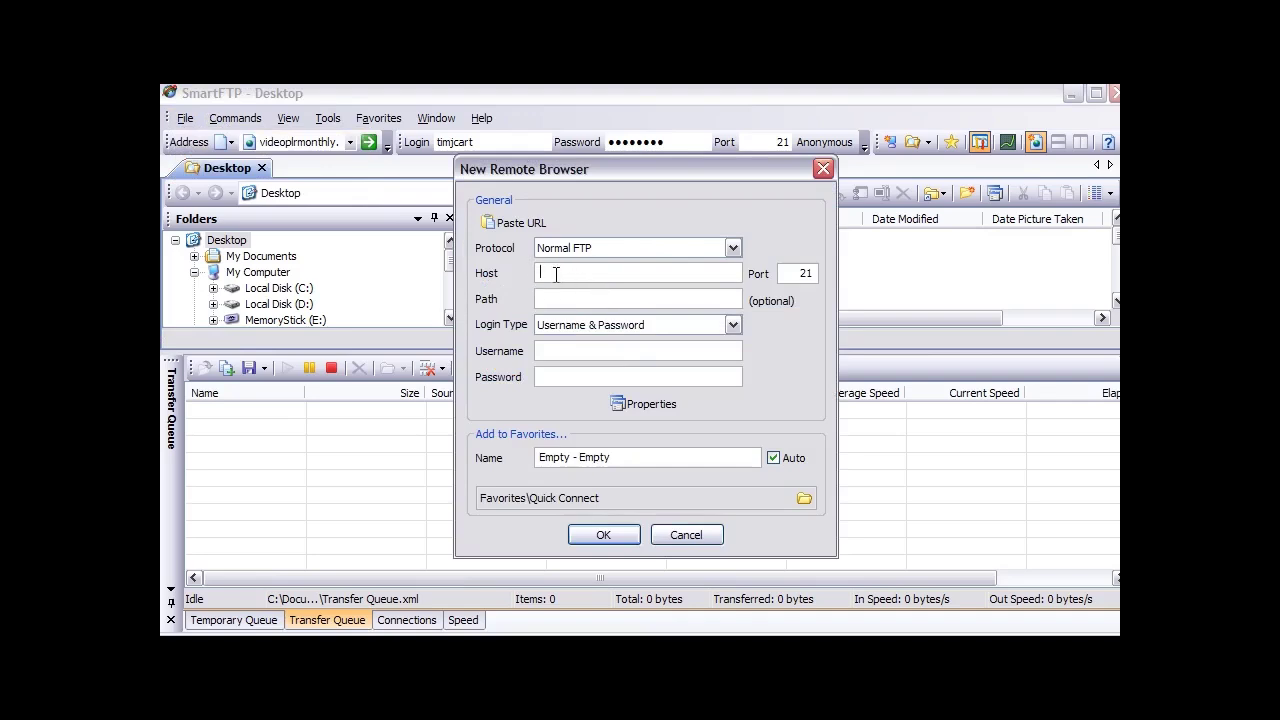
type("yourbestonlineinfo.com")
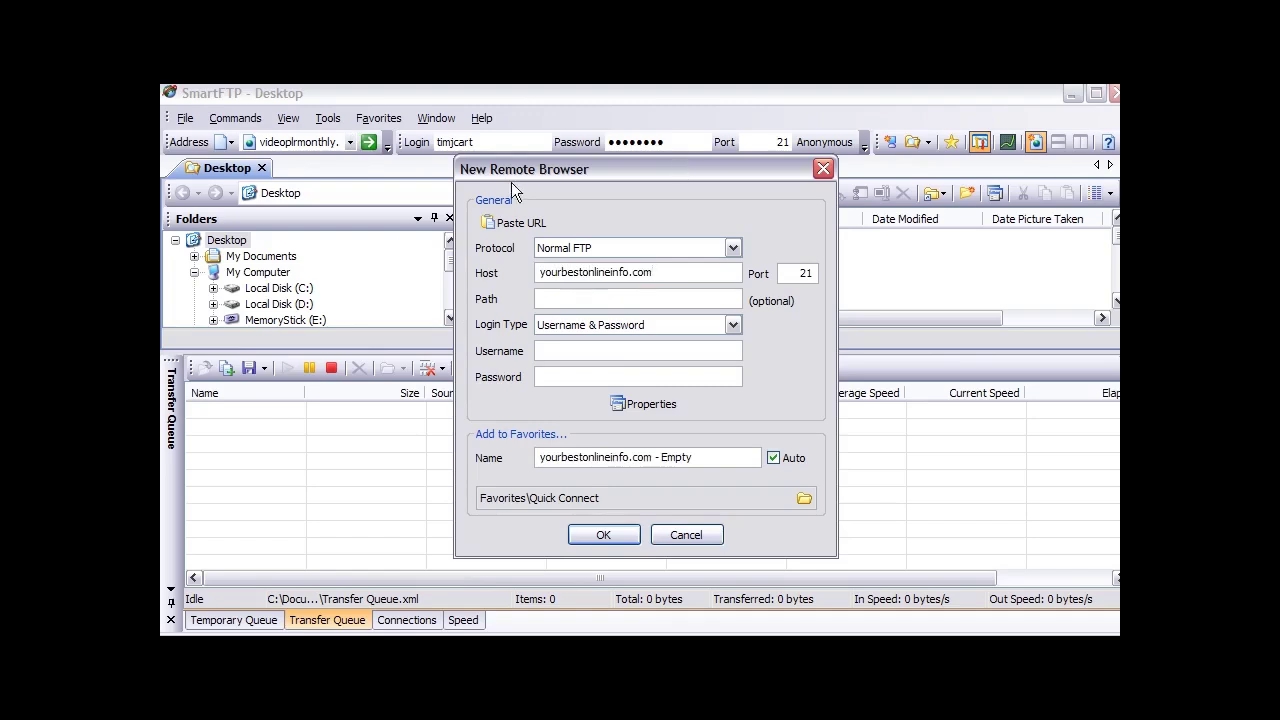
left_click(574, 300)
left_click(731, 326)
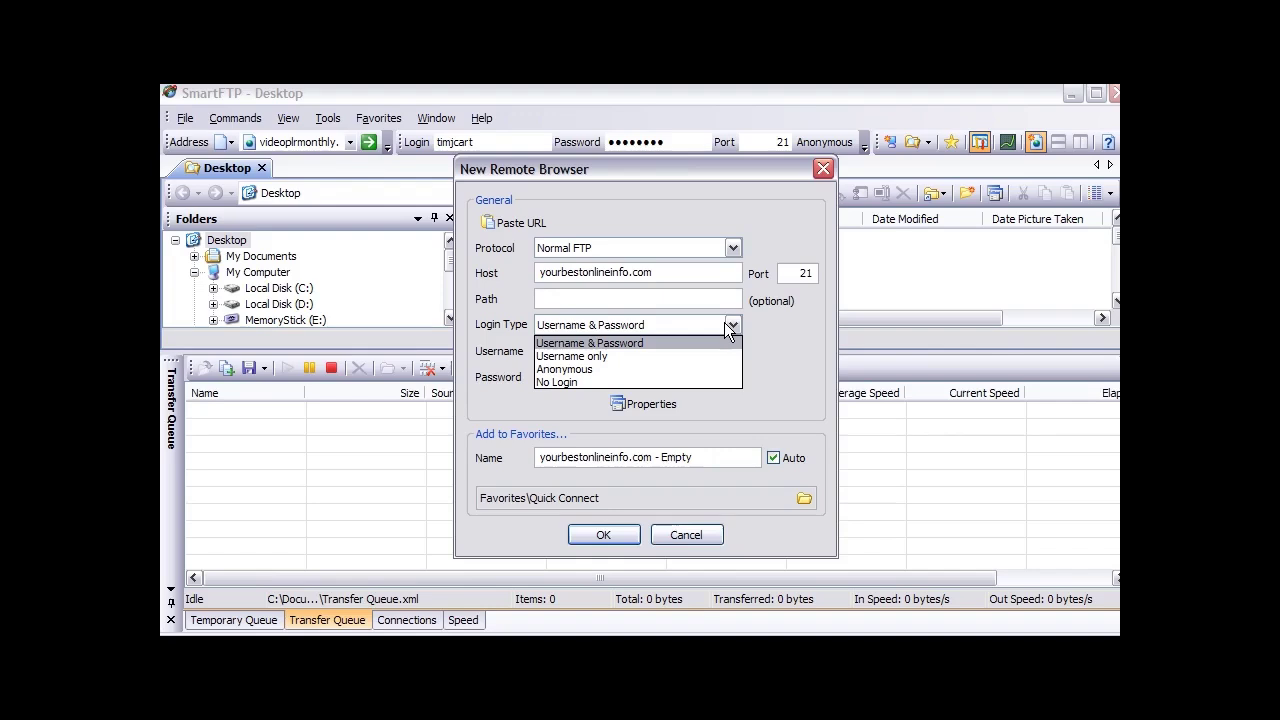
left_click(727, 328)
Enter the FTP account's username and password for the remote connection and connect to the server
left_click(574, 350)
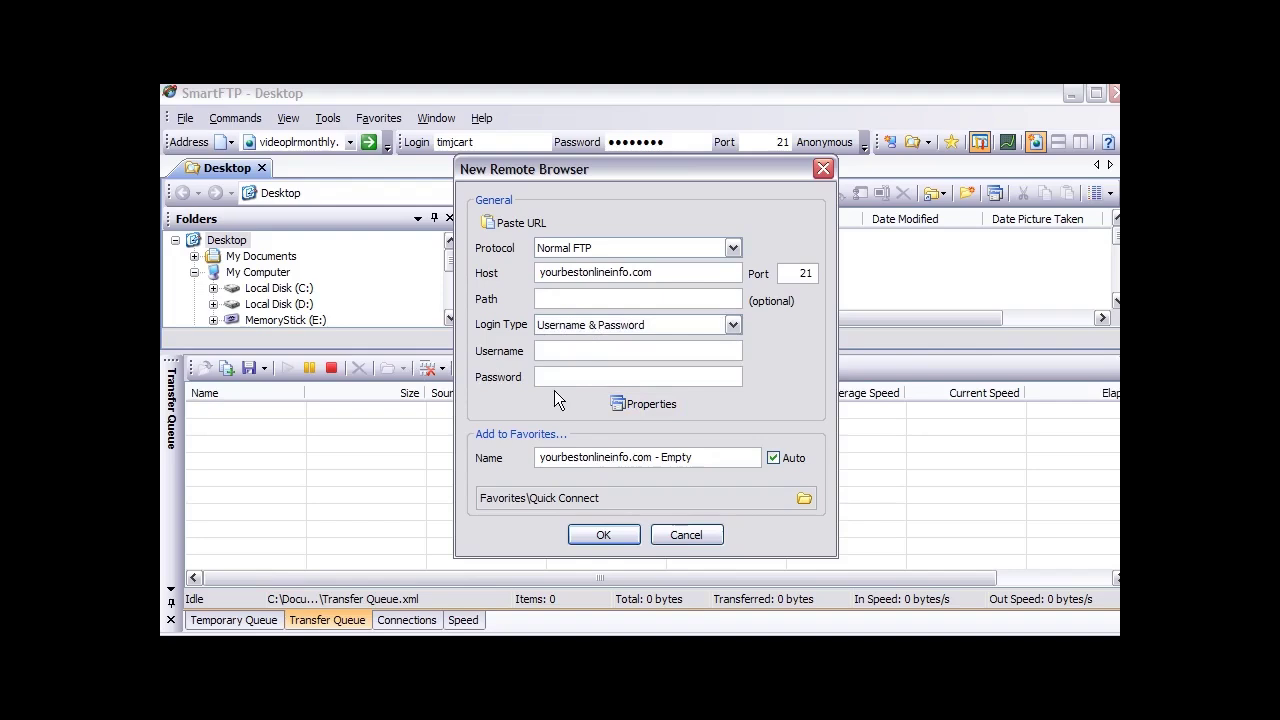
type("yourbest")
key("Tab")
type("********")
left_click(617, 536)
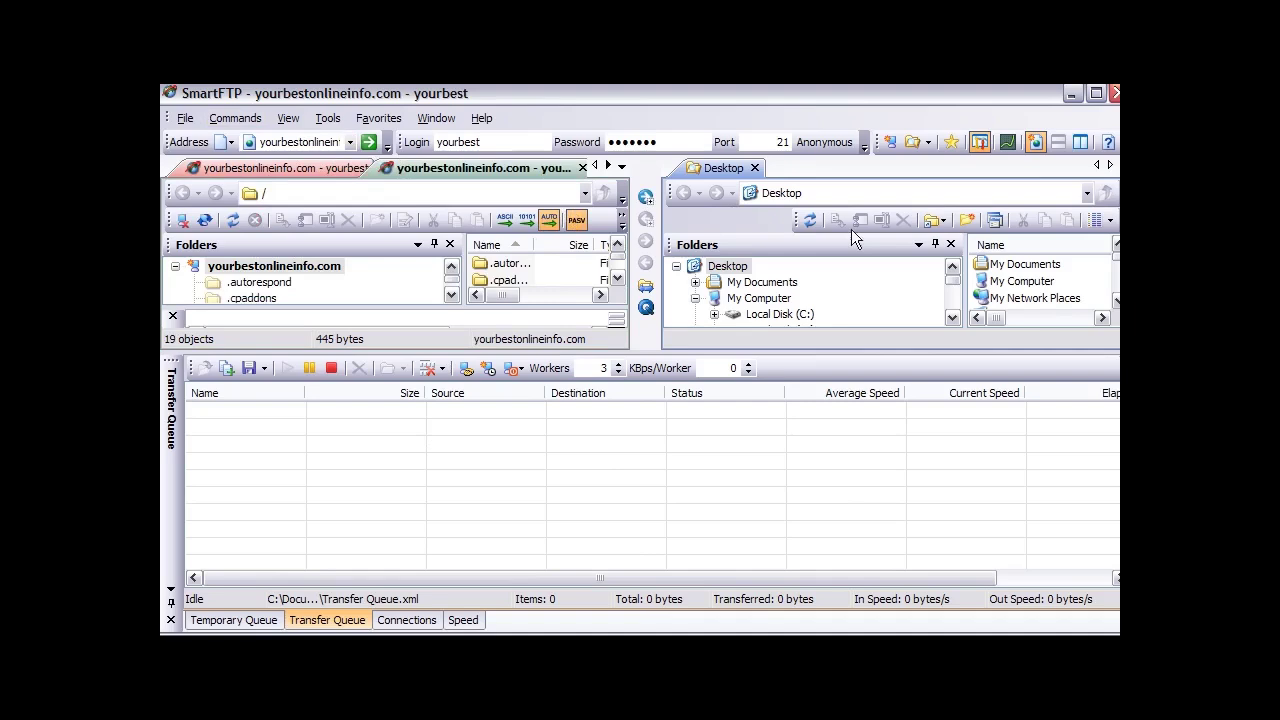
Show the Temporary Queue in place of the Transfer Queue
left_click(979, 283)
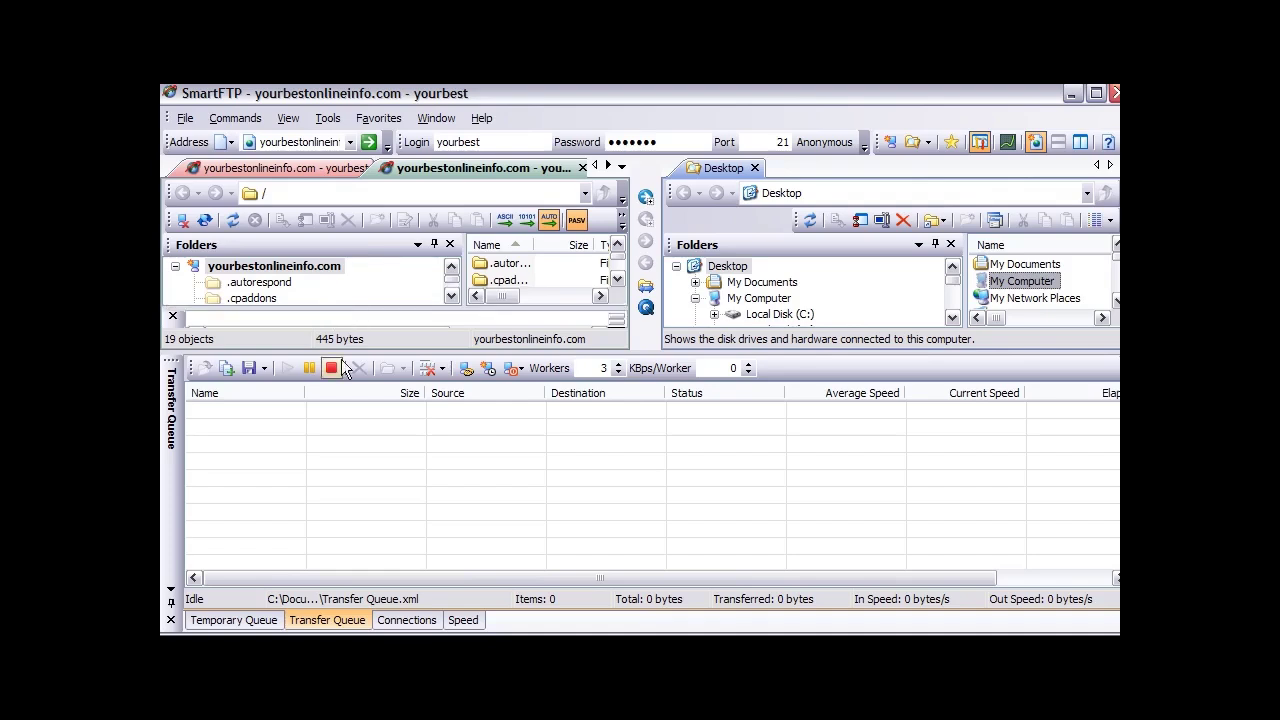
left_click(325, 430)
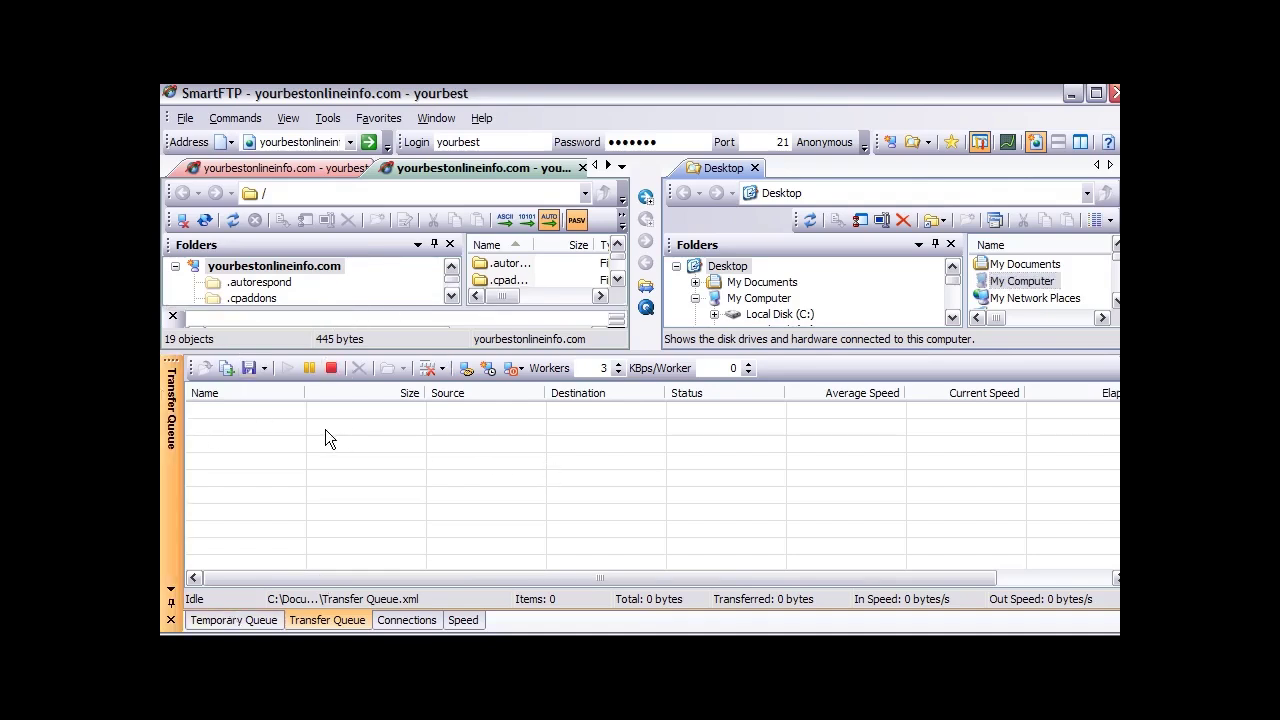
left_click(205, 620)
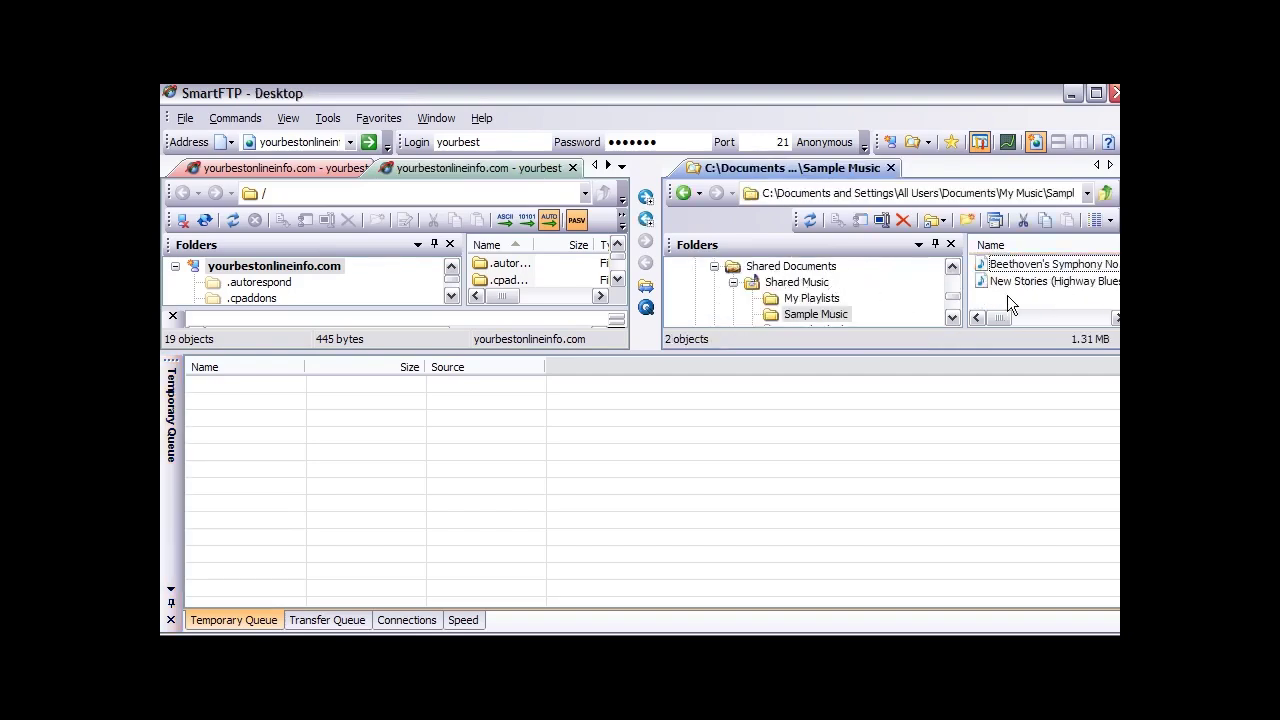
Add the Beethoven's Symphony and New Stories files from the local Sample Music folder to the temporary queue
left_click(1035, 283)
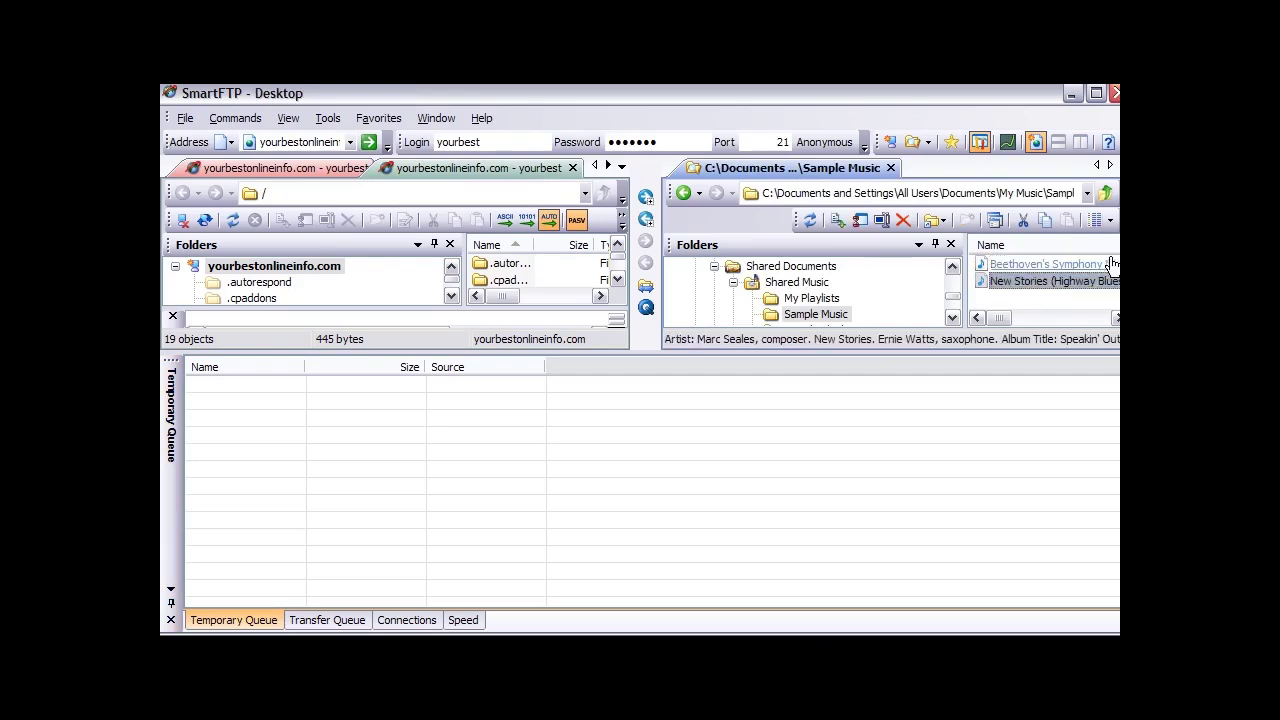
left_click(1050, 302)
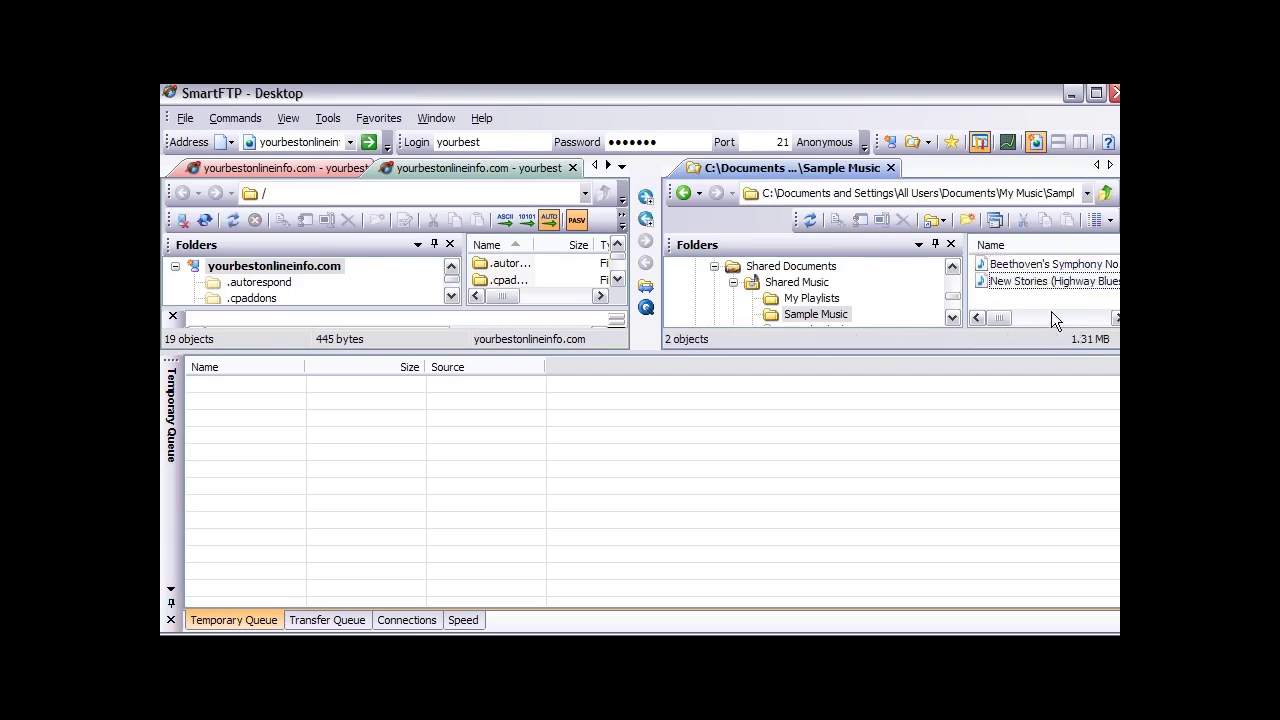
left_click_drag(1045, 282, 1024, 268)
left_click(1024, 268)
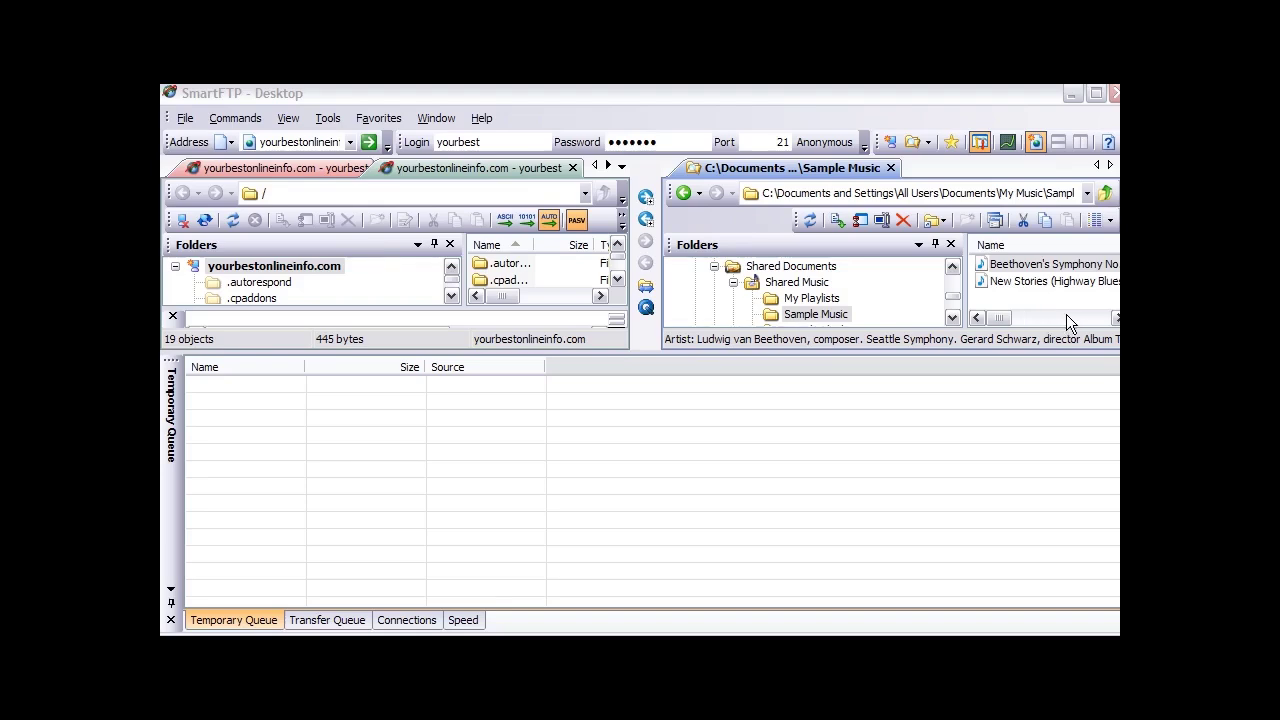
left_click_drag(1068, 281, 371, 505)
left_click_drag(276, 492, 277, 491)
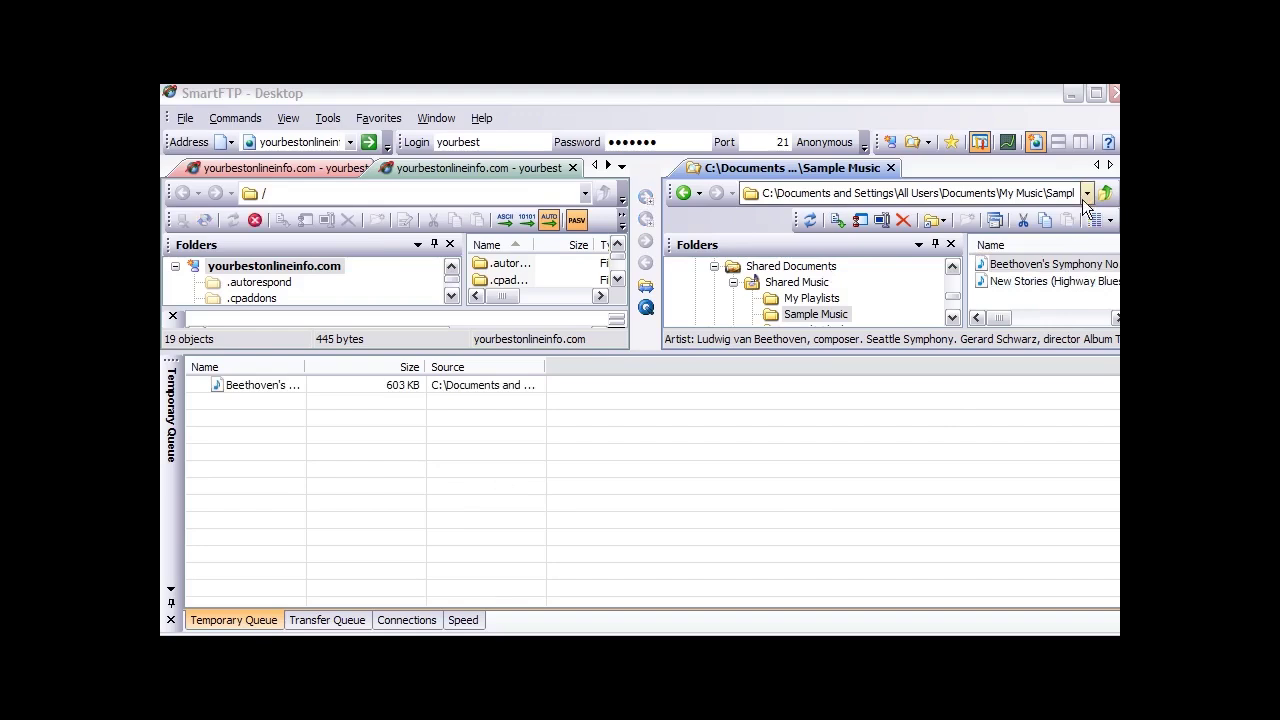
left_click(1047, 283)
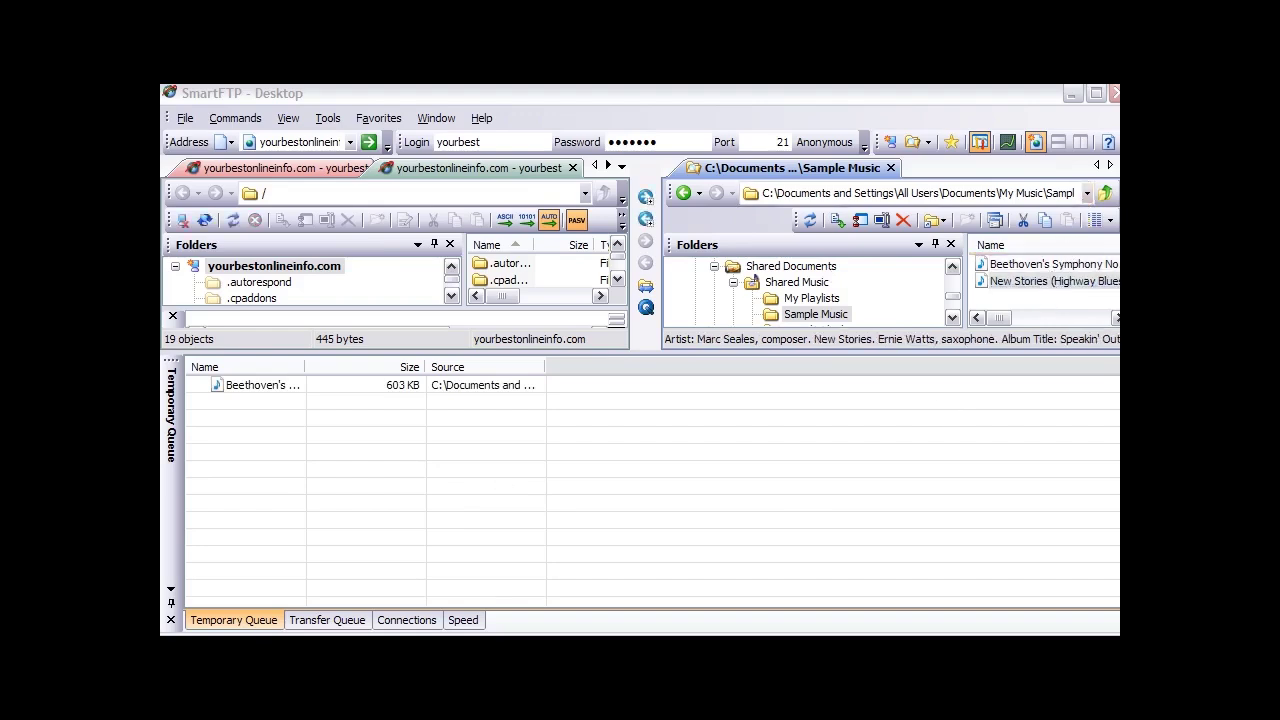
left_click_drag(1040, 283, 330, 540)
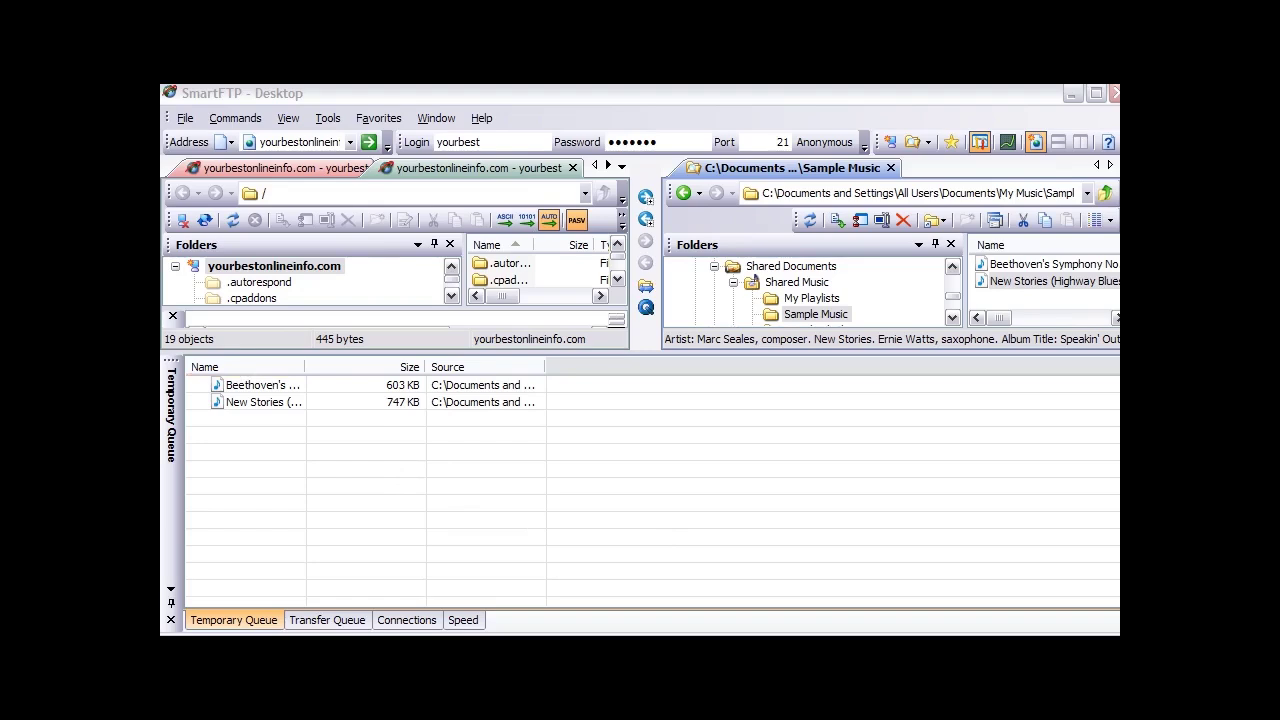
Open the public_html folder on the yourbestonlineinfo.com server
left_click(352, 270)
scroll(352, 270, "down", 3)
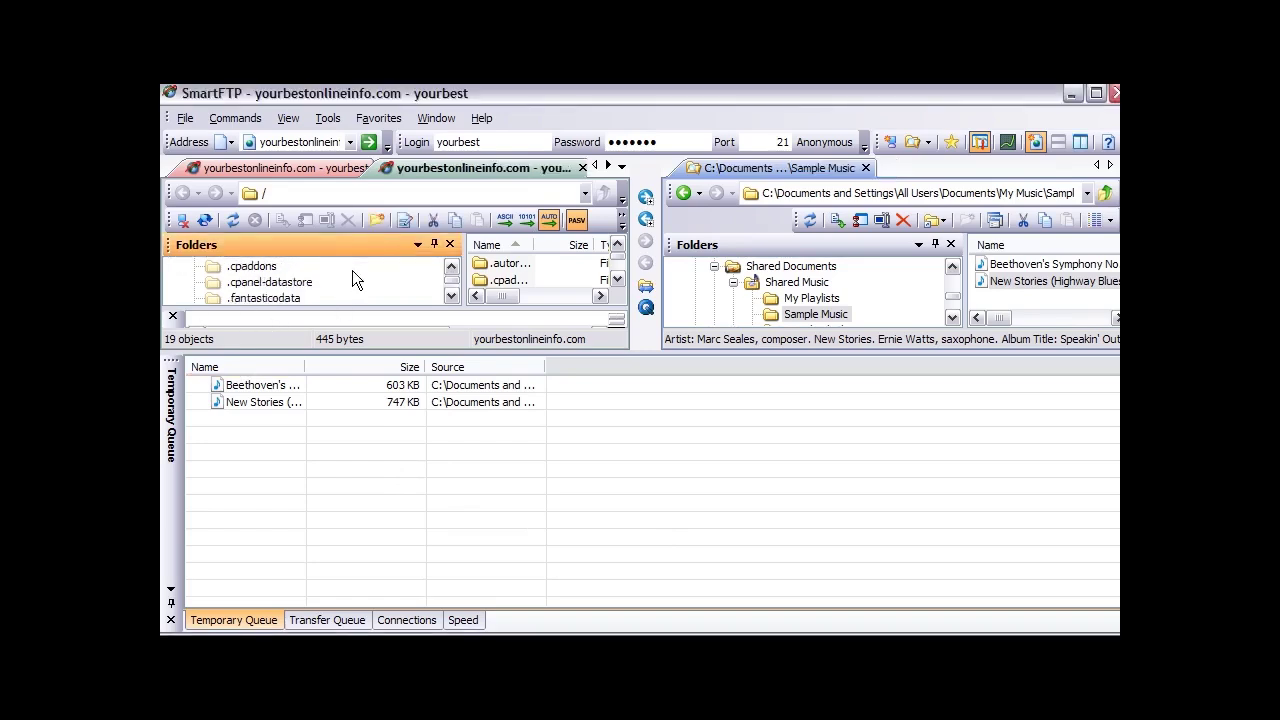
scroll(352, 270, "down", 3)
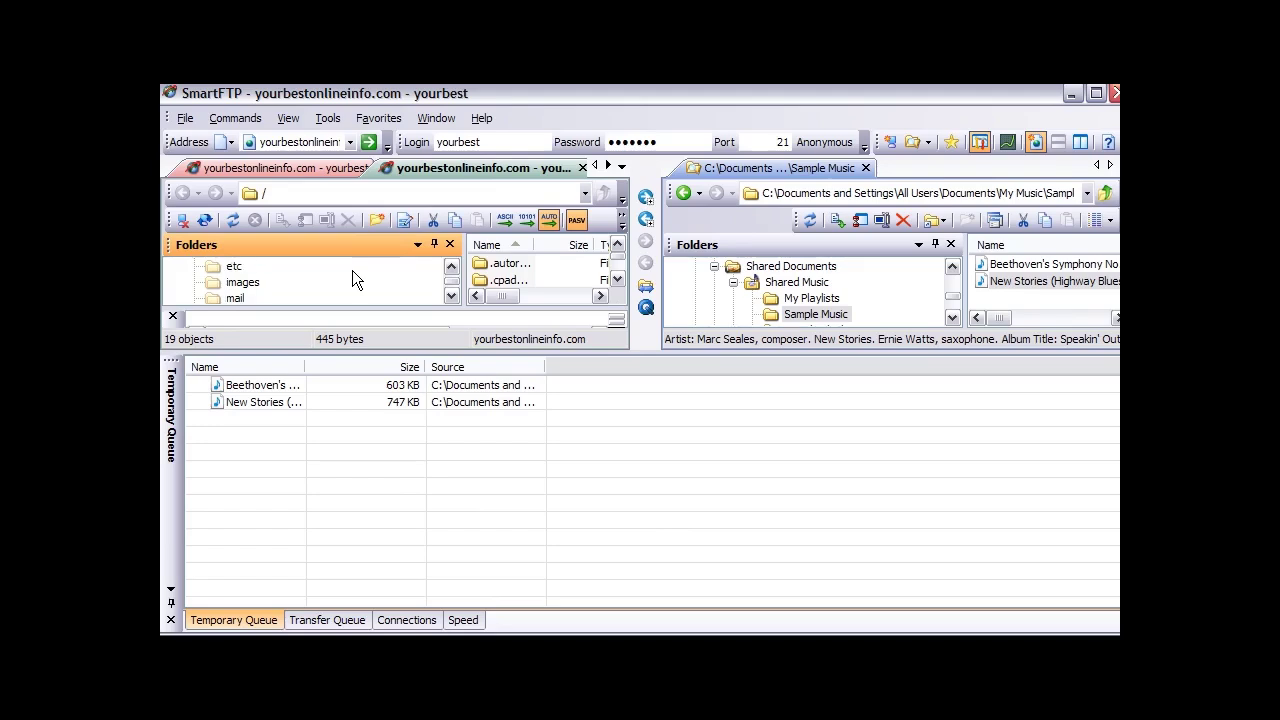
scroll(352, 270, "down", 1)
scroll(297, 286, "down", 1)
left_click(273, 282)
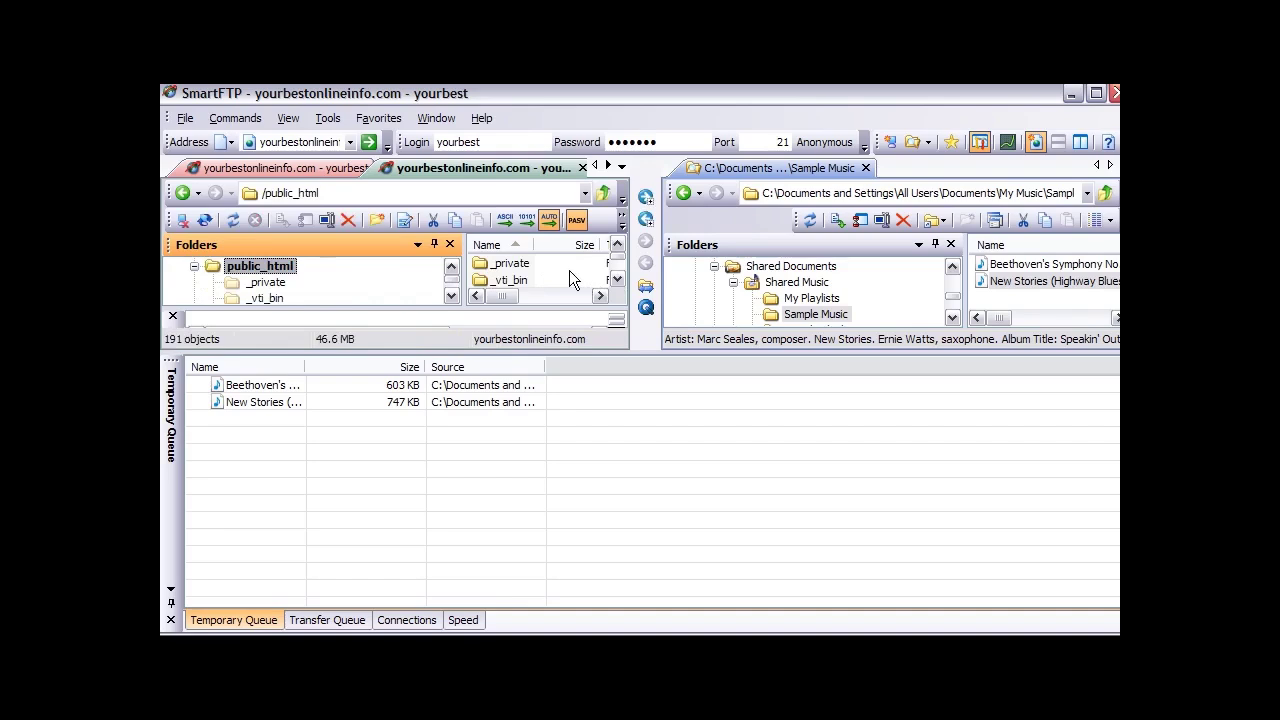
Create a new folder inside the remote public_html folder
left_click(617, 279)
left_click(617, 279)
left_click(617, 280)
left_click(617, 280)
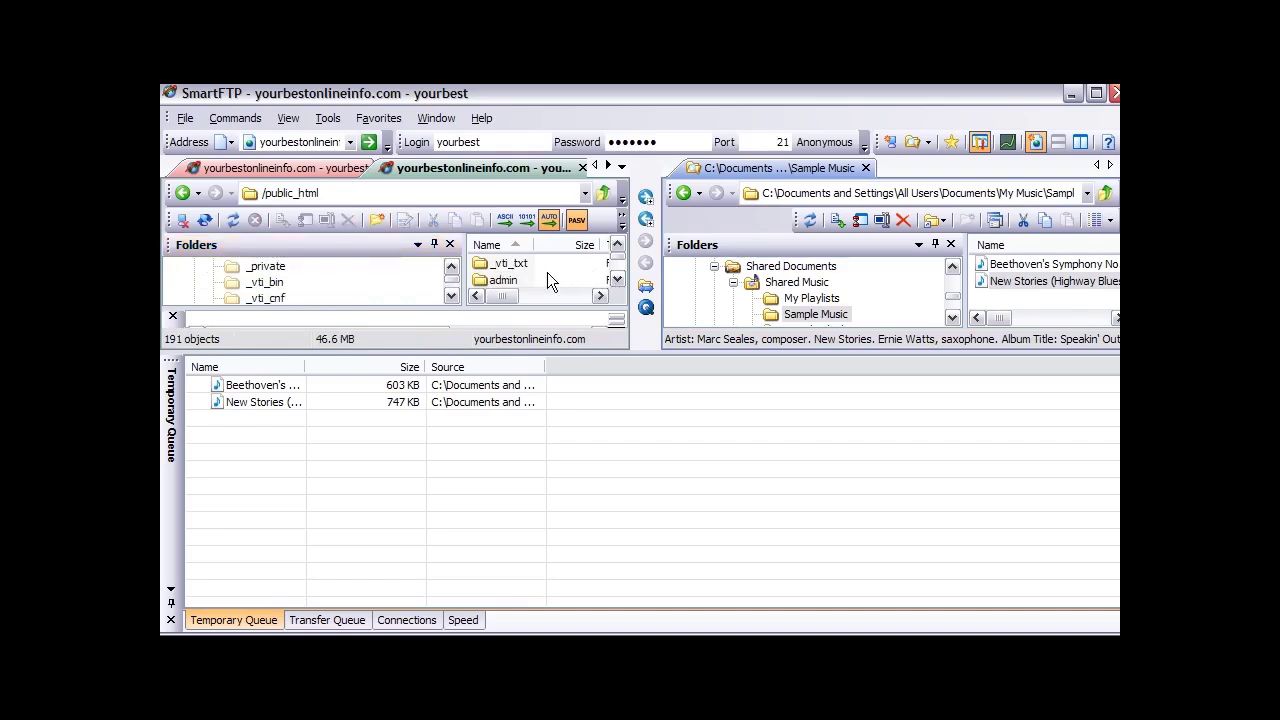
scroll(547, 272, "down", 3)
scroll(555, 272, "up", 5)
left_click(374, 218)
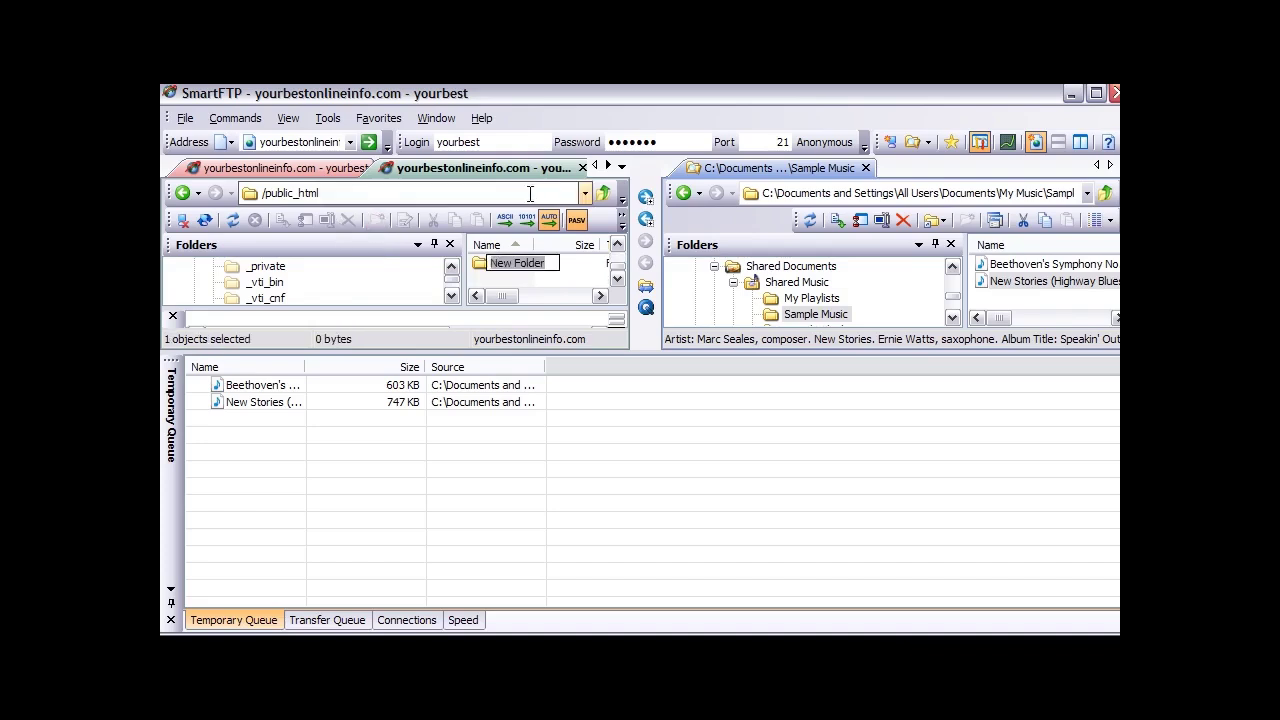
Try to name the new remote folder music
type("music")
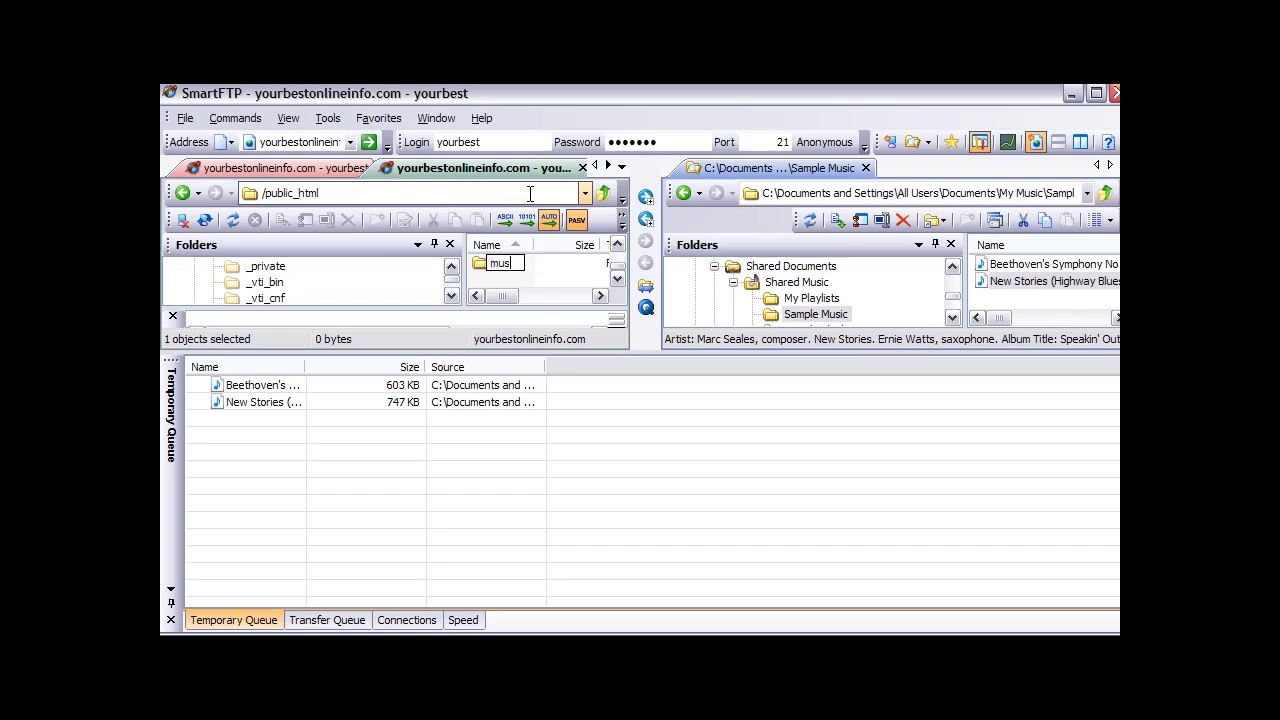
key("Return")
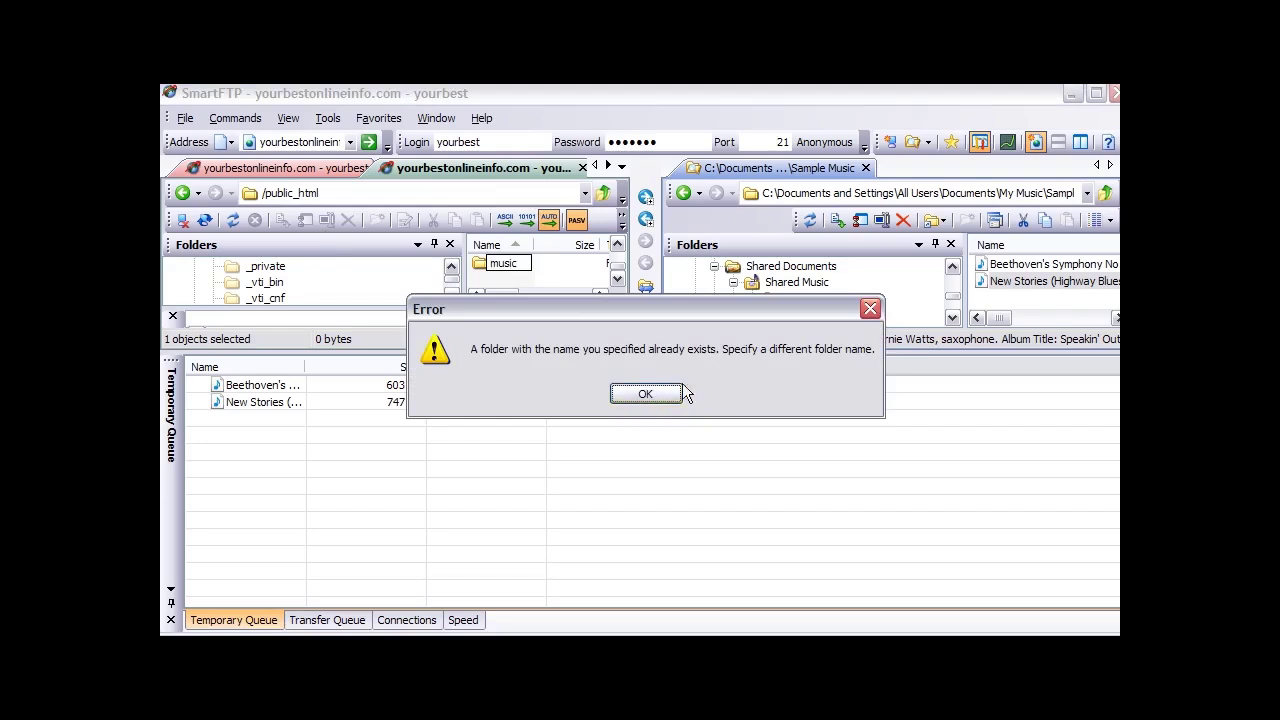
left_click(646, 394)
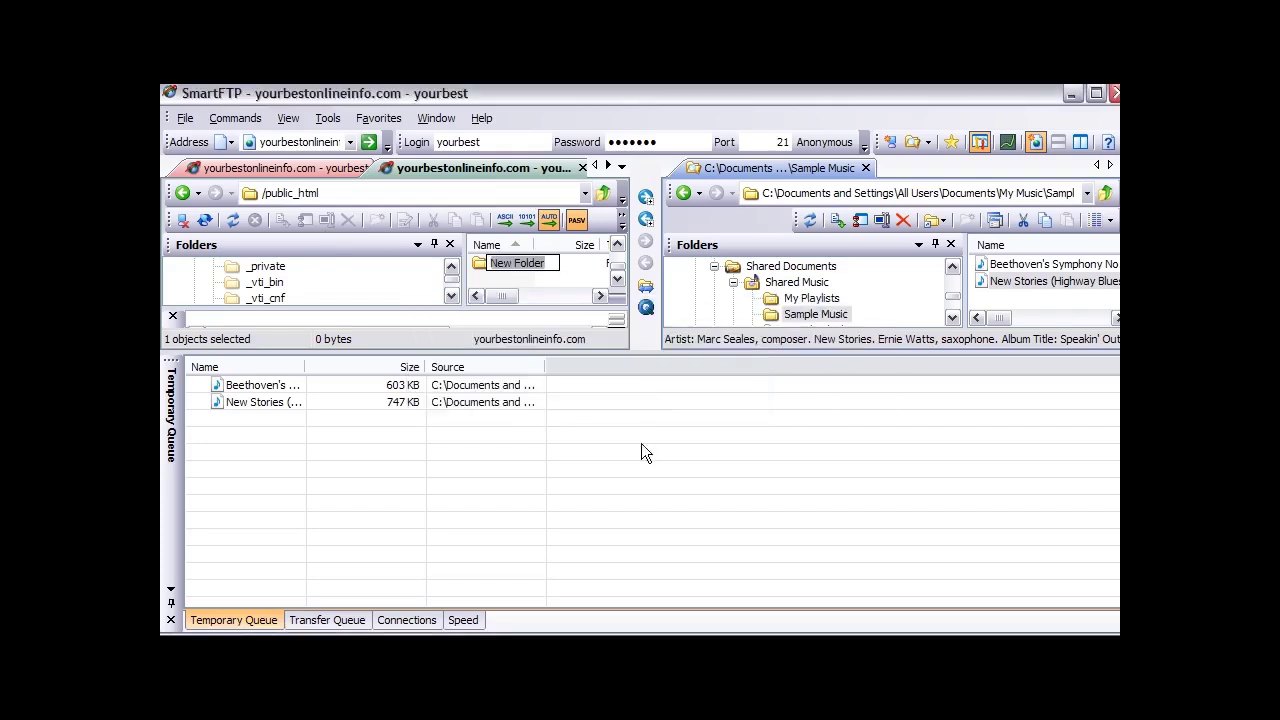
Name the new folder in public_html musictest and open it
type("mu")
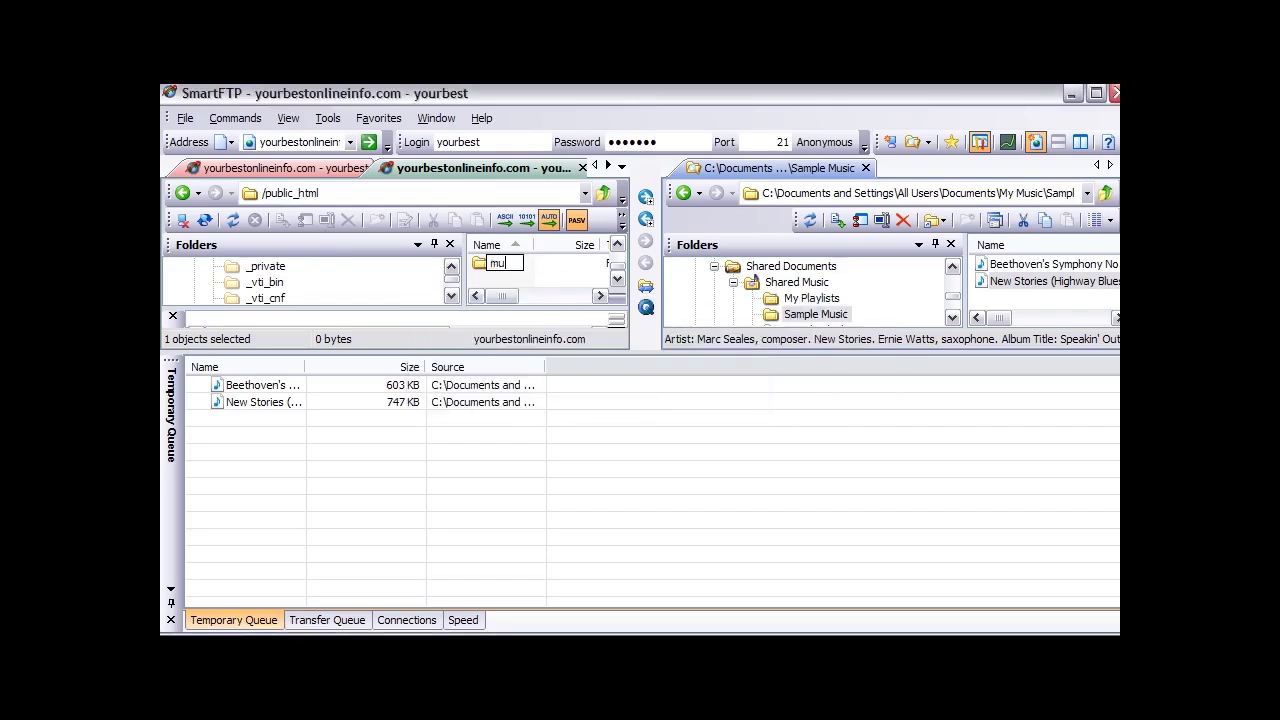
type("sictest")
key("Return")
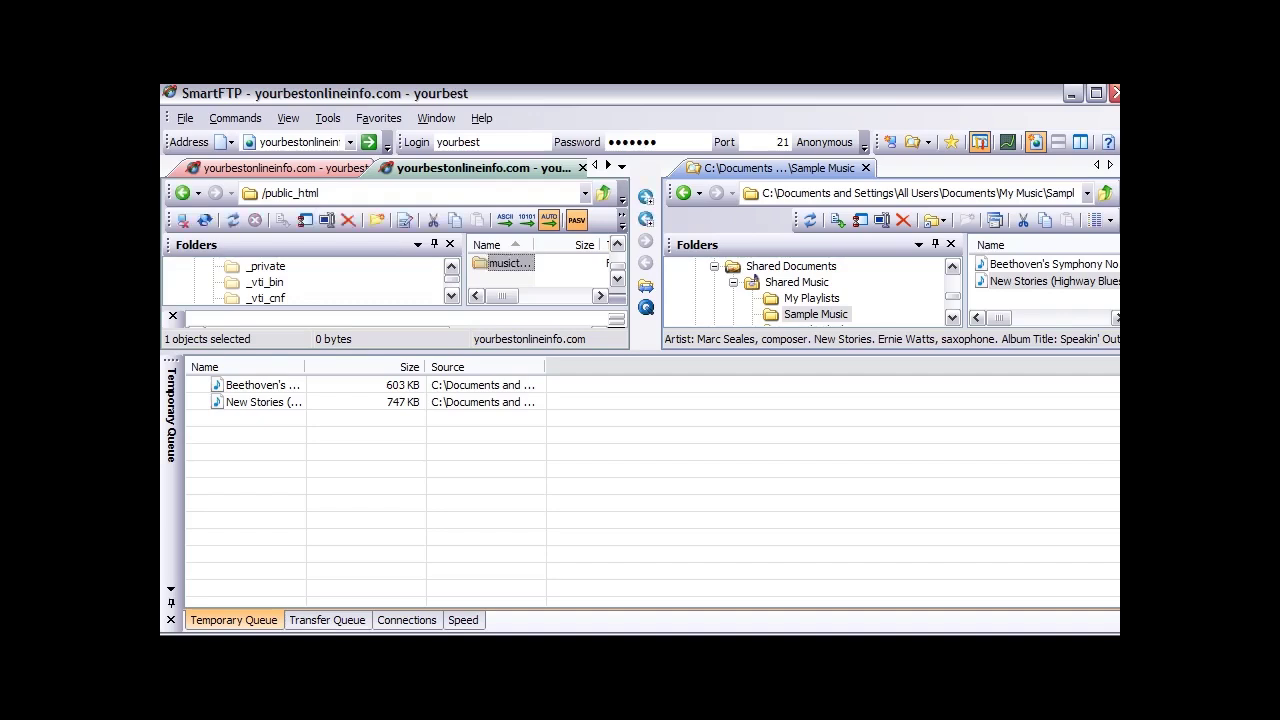
double_click(512, 263)
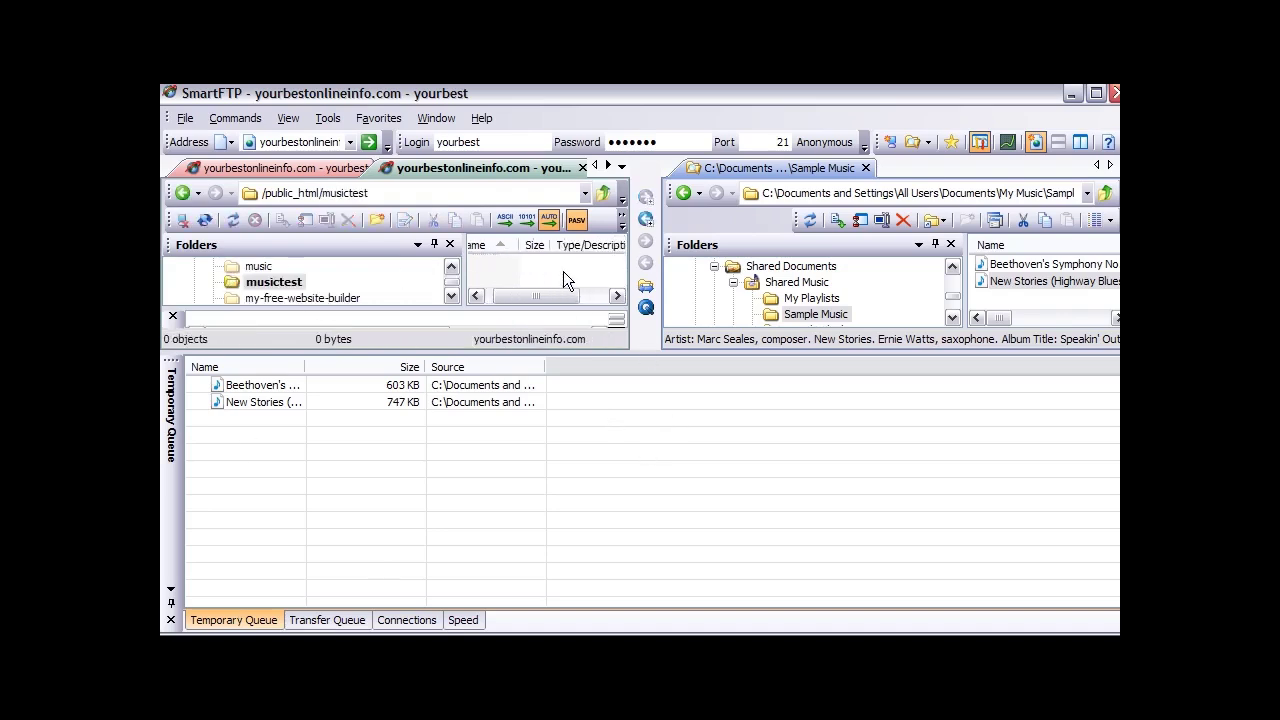
Upload both queued music files, Beethoven's Symphony and New Stories, into the remote musictest folder
left_click(282, 386)
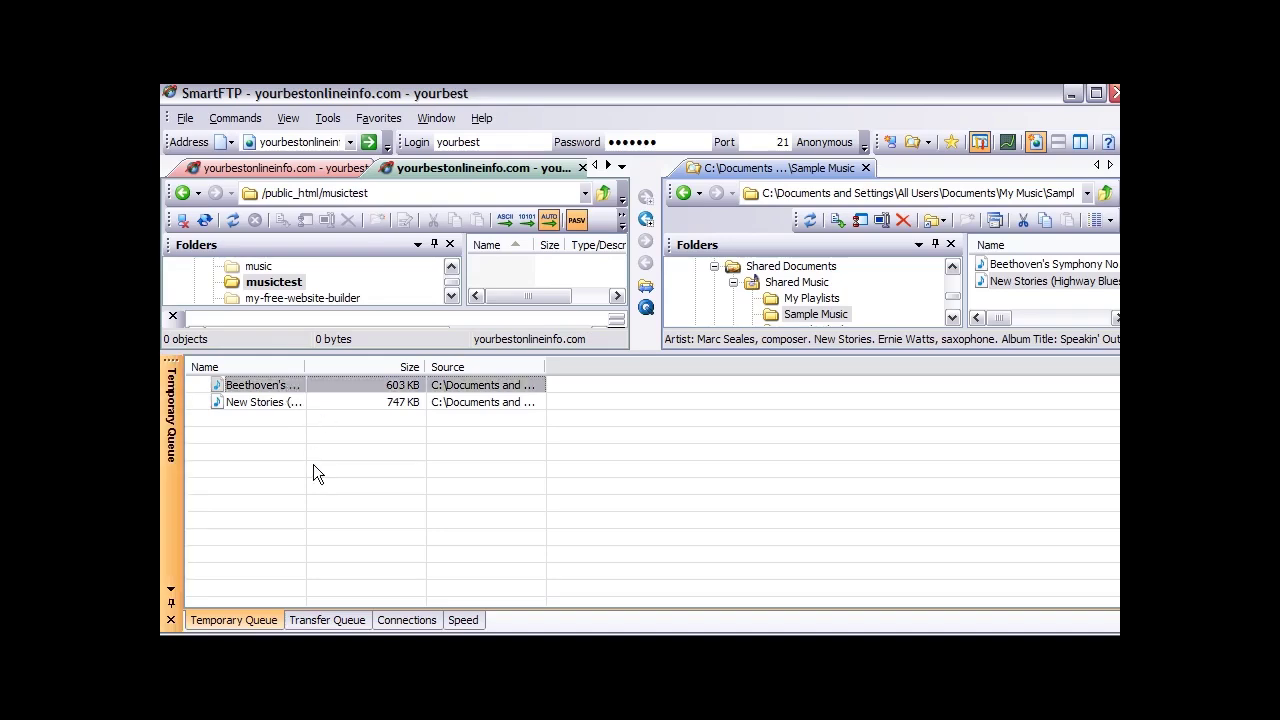
left_click(279, 401, "shift")
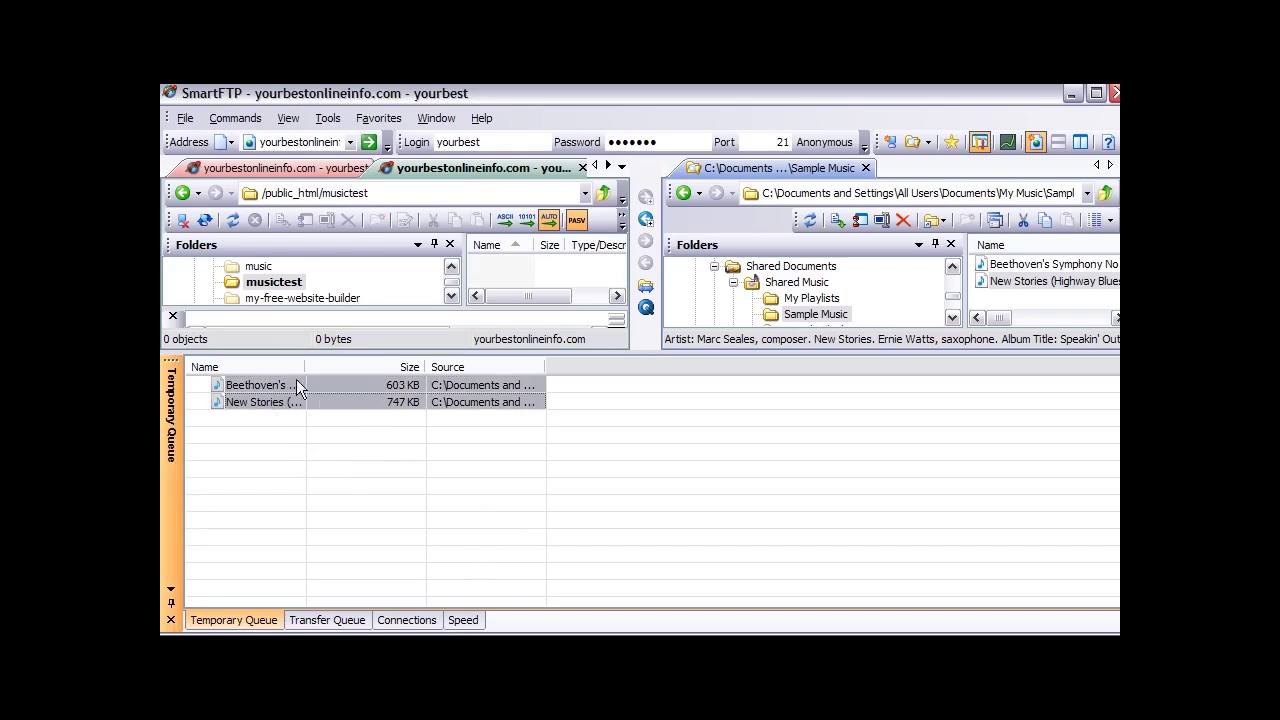
left_click_drag(290, 400, 493, 267)
Check the transfer progress, speed and remaining time of both uploads in the transfer queue
left_click(303, 619)
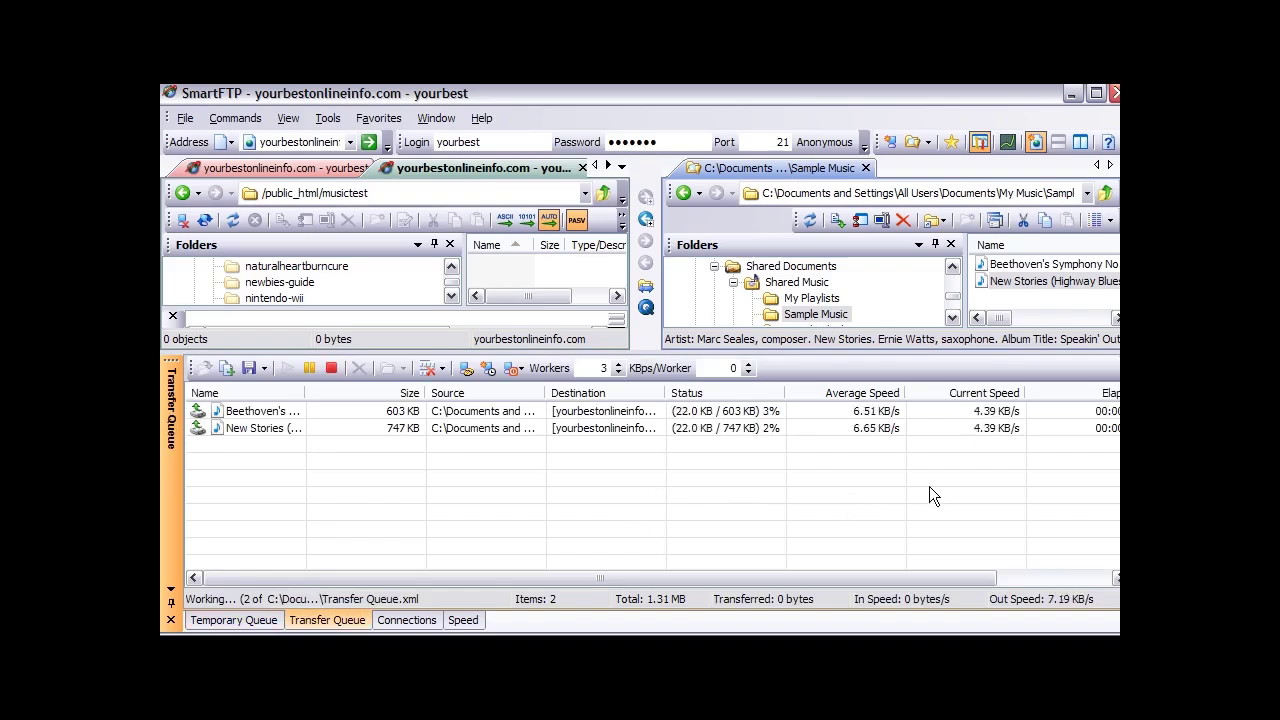
scroll(929, 494, "right", 3)
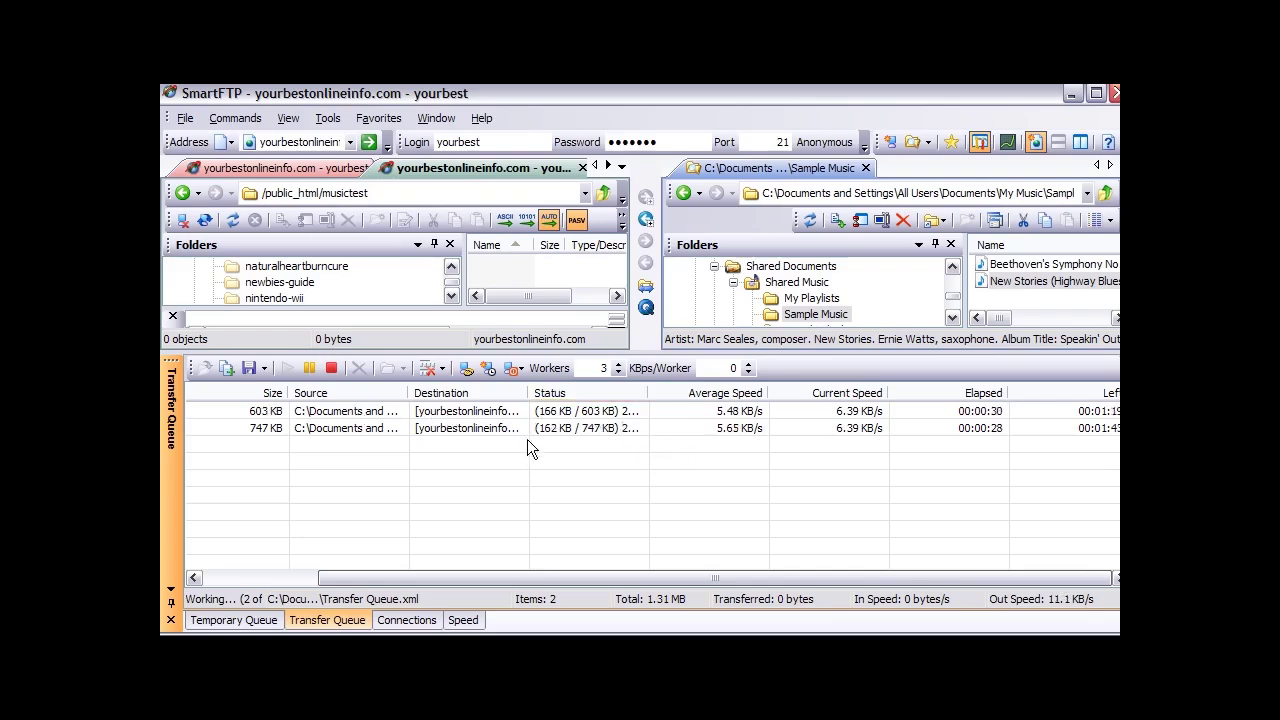
left_click_drag(536, 576, 409, 574)
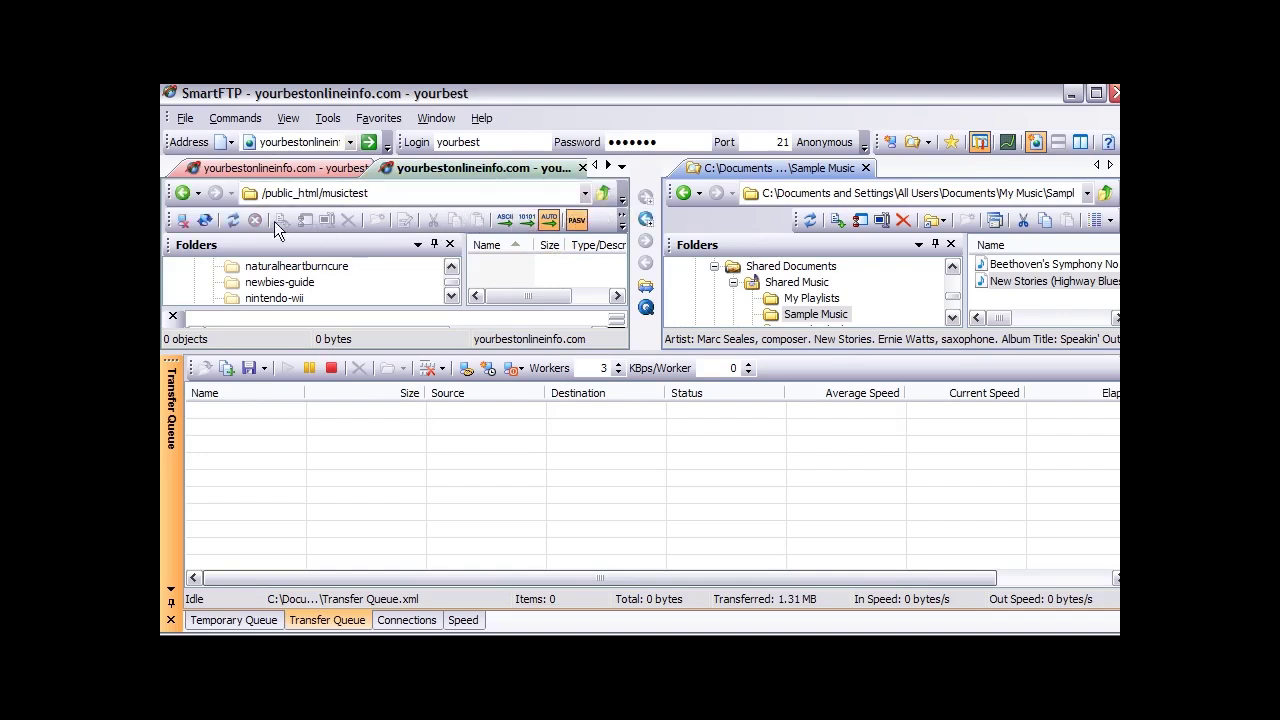
Refresh the remote musictest folder and look over its file list
left_click(233, 219)
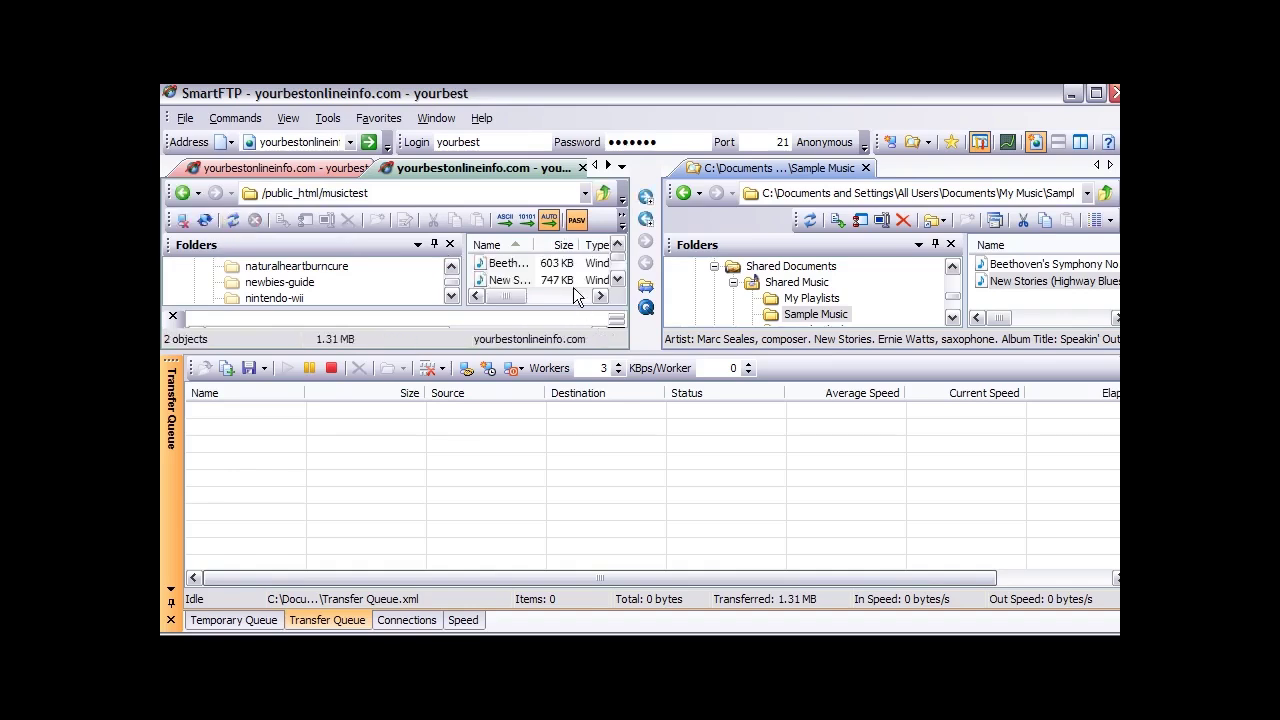
mouse_move(505, 297)
left_mouse_down()
mouse_move(520, 299)
mouse_move(483, 300)
left_mouse_up()
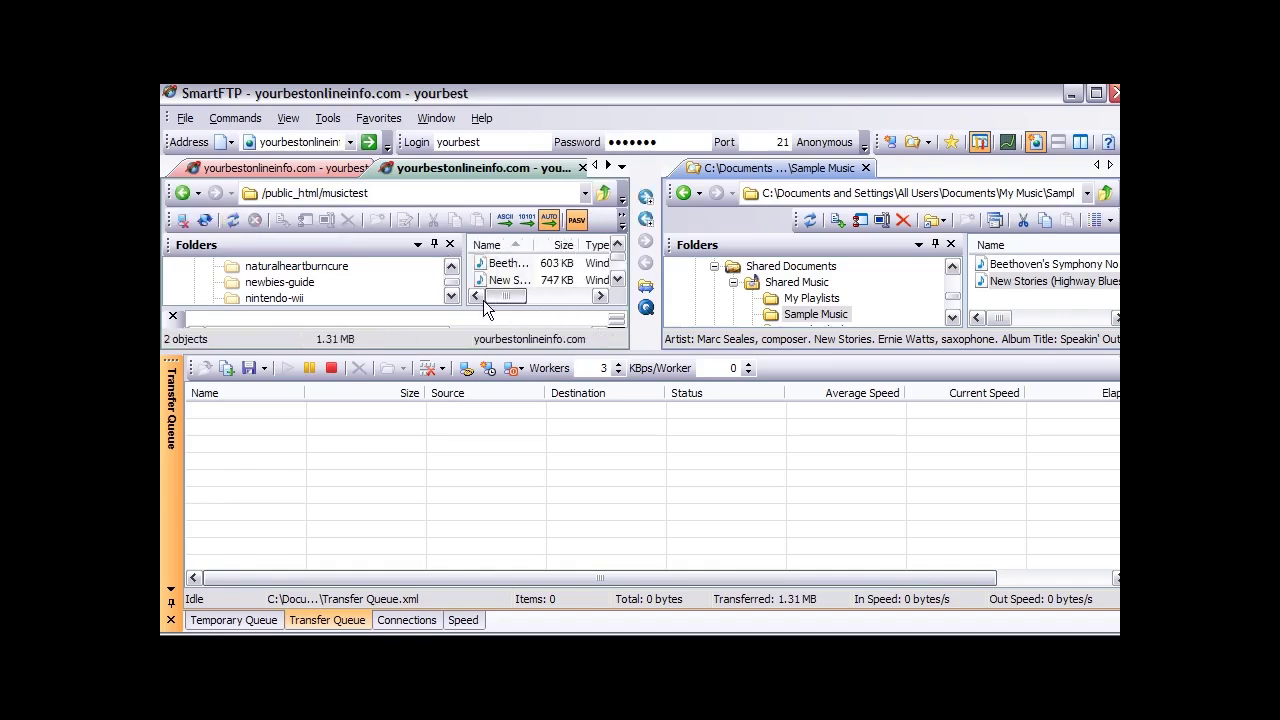
left_click(1098, 93)
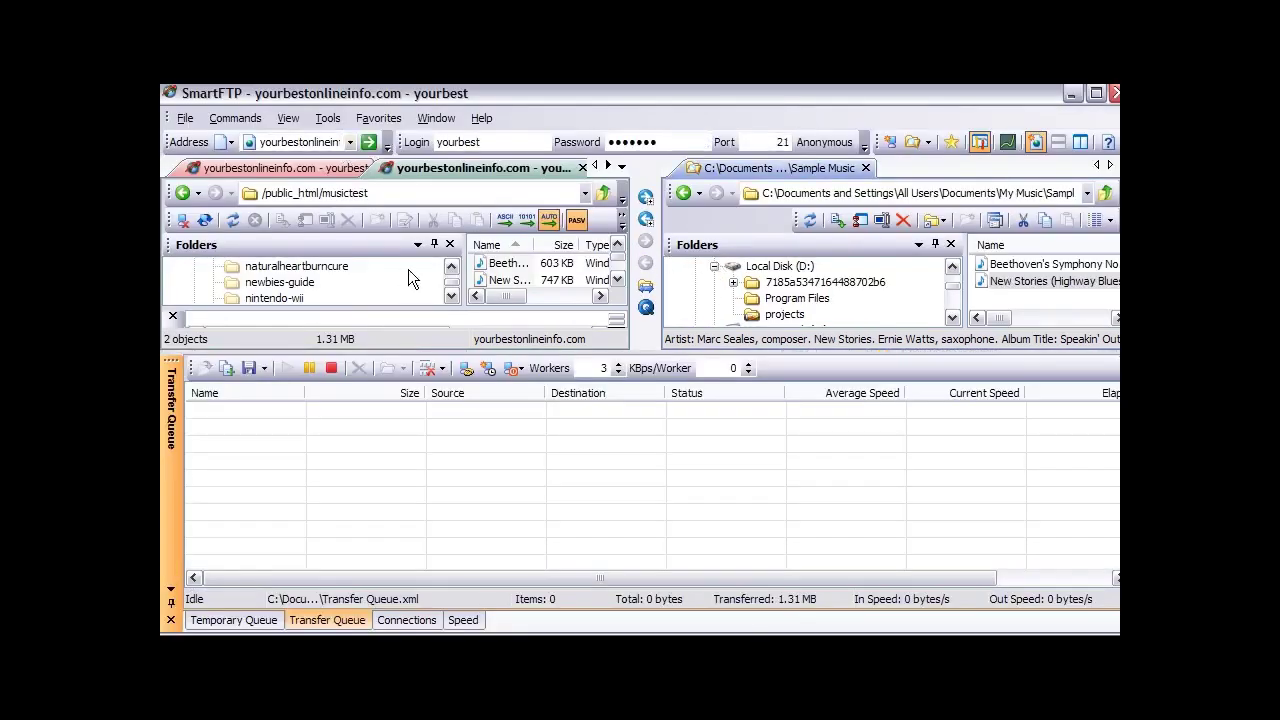
Rename the uploaded Beethoven's Symphony No. 9 (Scherzo).wma file in the remote musictest folder as b.wma
left_click_drag(513, 302, 482, 300)
left_click(500, 265)
right_click(500, 270)
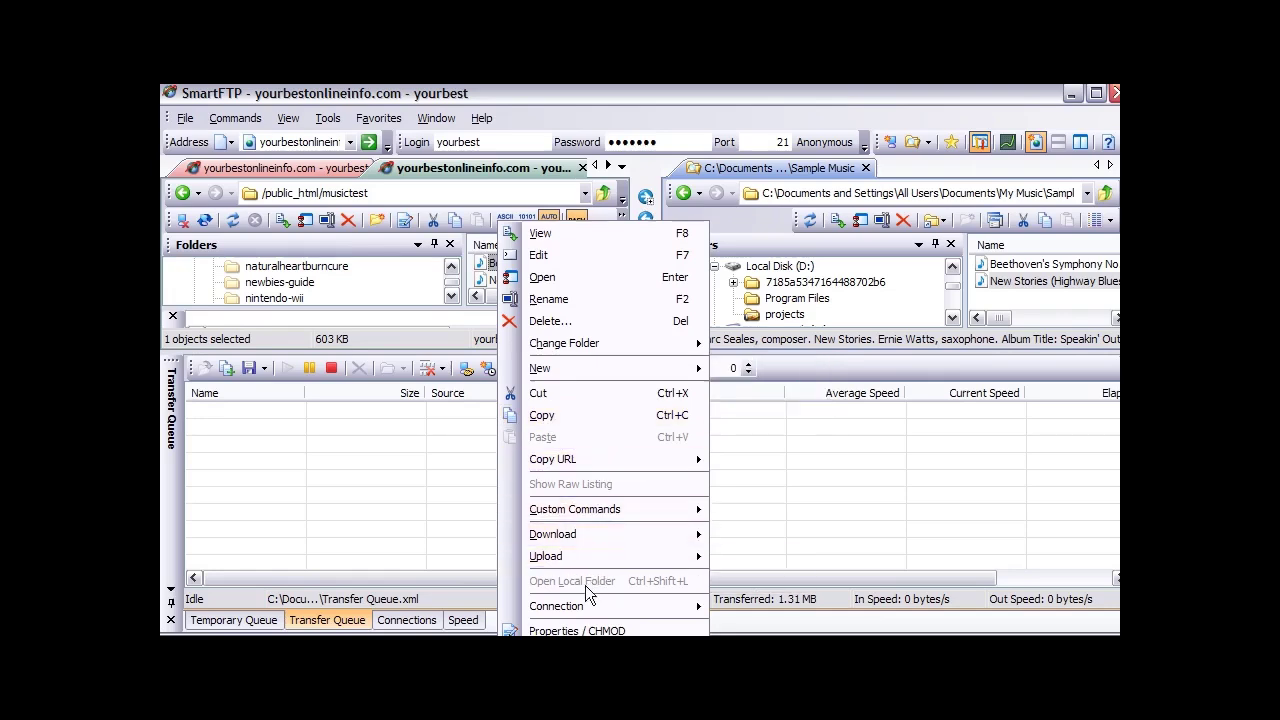
left_click(596, 298)
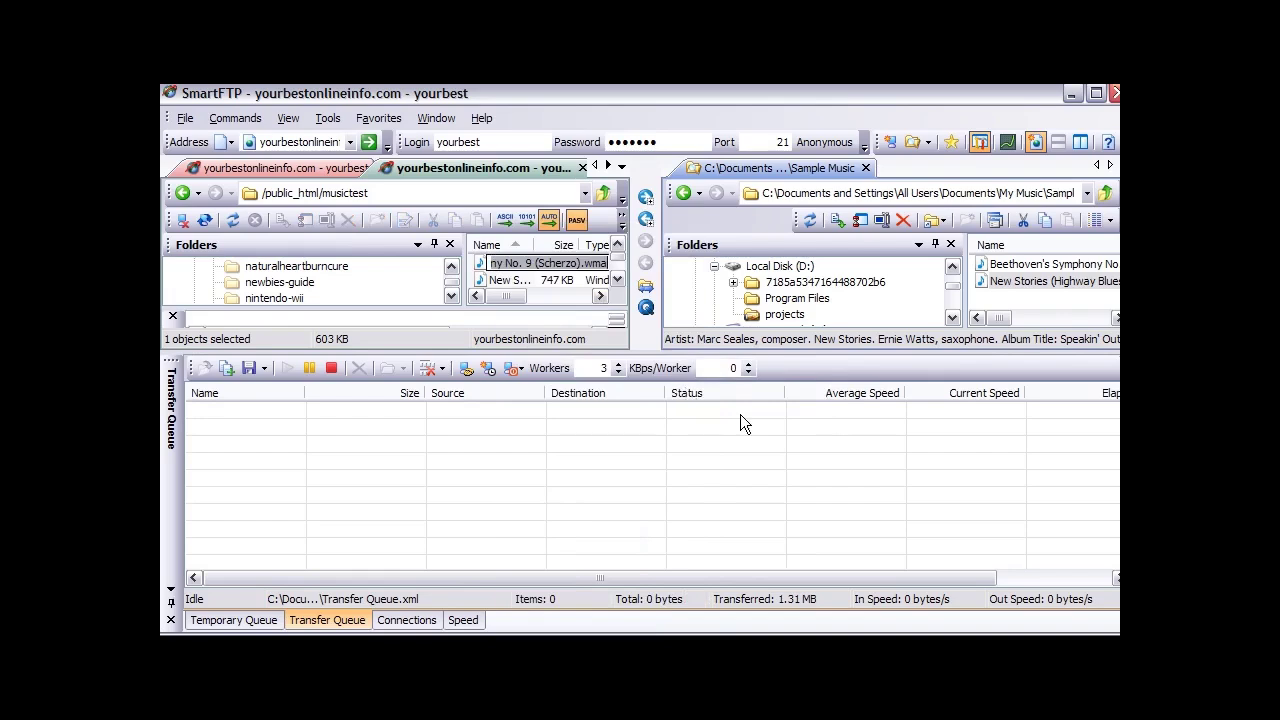
key("End")
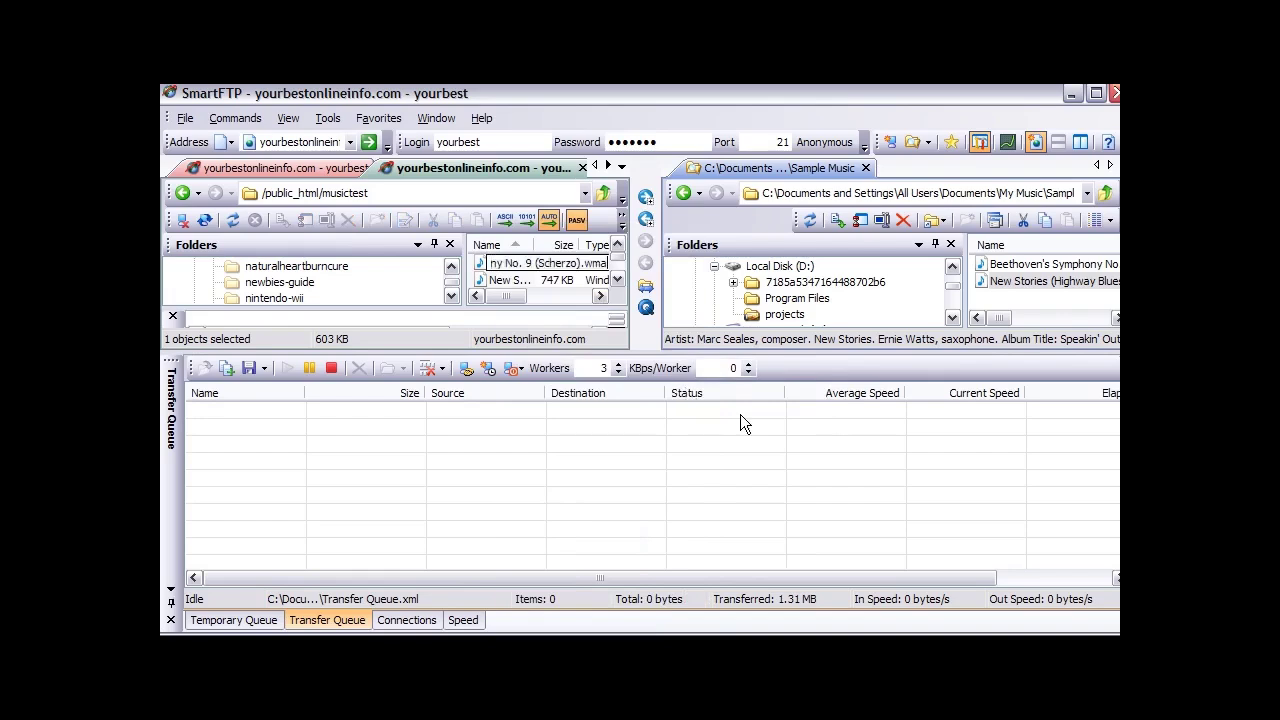
key("Left")
key("Left")
key("Left")
key("Left")
key("BackSpace")
key("BackSpace")
key("BackSpace")
key("BackSpace")
key("BackSpace")
key("BackSpace")
key("BackSpace")
key("BackSpace")
key("BackSpace")
key("BackSpace")
key("BackSpace")
key("BackSpace")
key("BackSpace")
key("BackSpace")
key("BackSpace")
key("BackSpace")
key("BackSpace")
key("BackSpace")
key("BackSpace")
key("BackSpace")
type("v")
key("BackSpace")
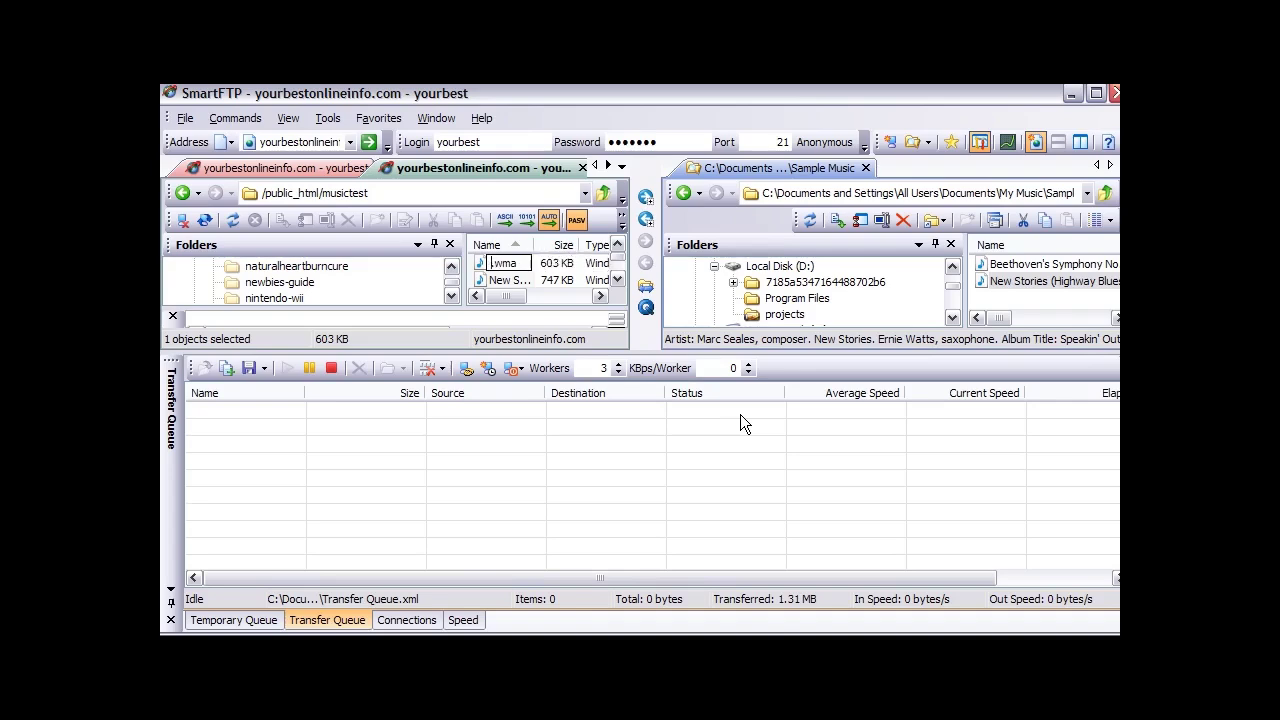
type("b")
key("Return")
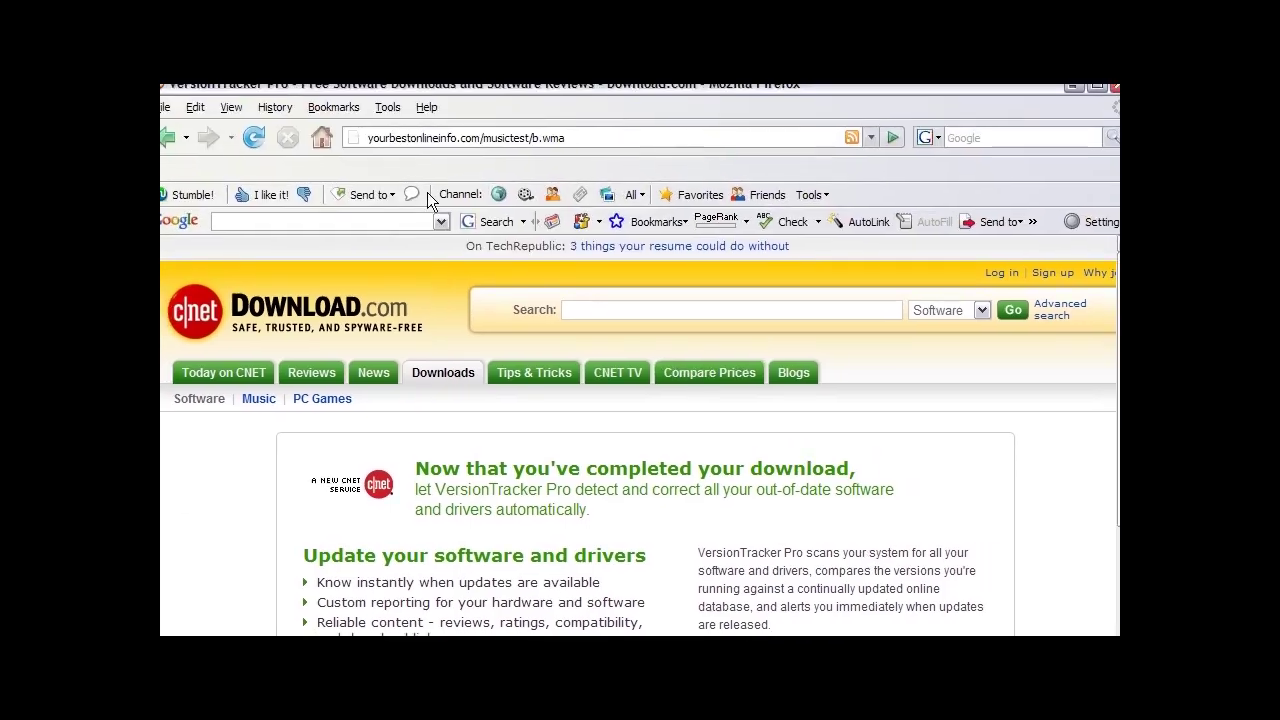
In Firefox, load yourbestonlineinfo.com/musictest/b.wma and open the file with Windows Media Player
left_click(624, 141)
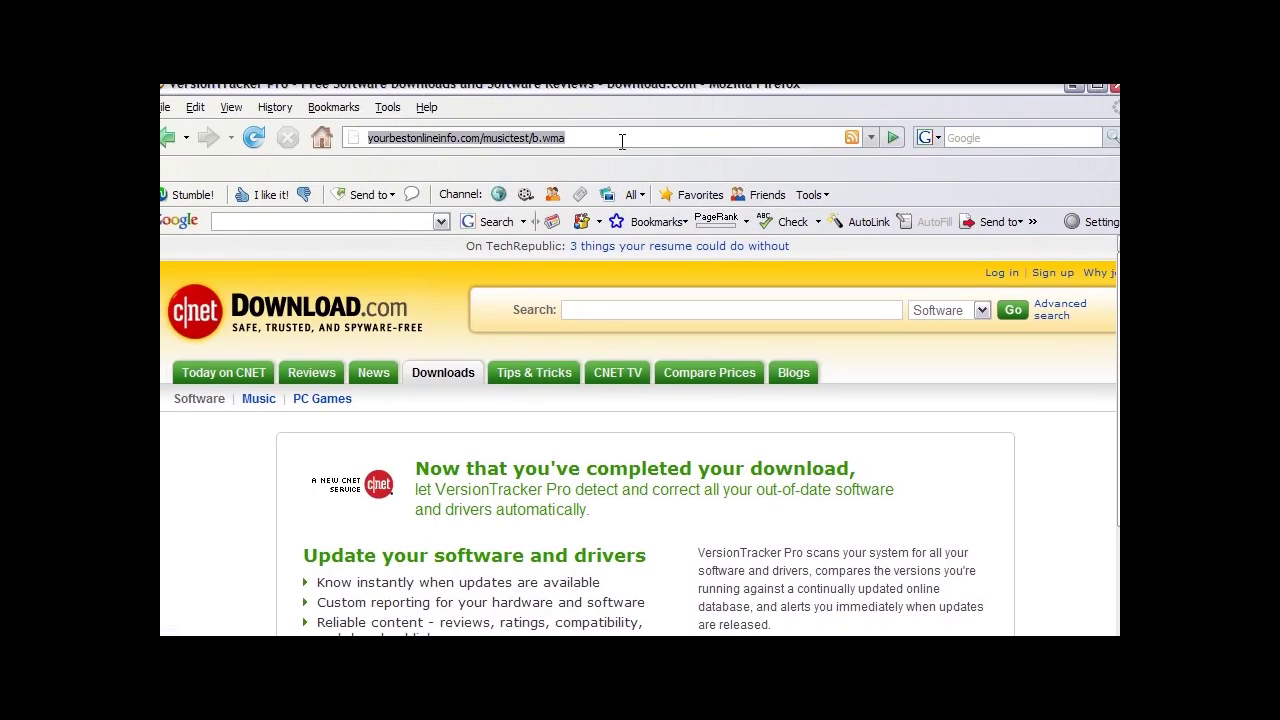
key("Return")
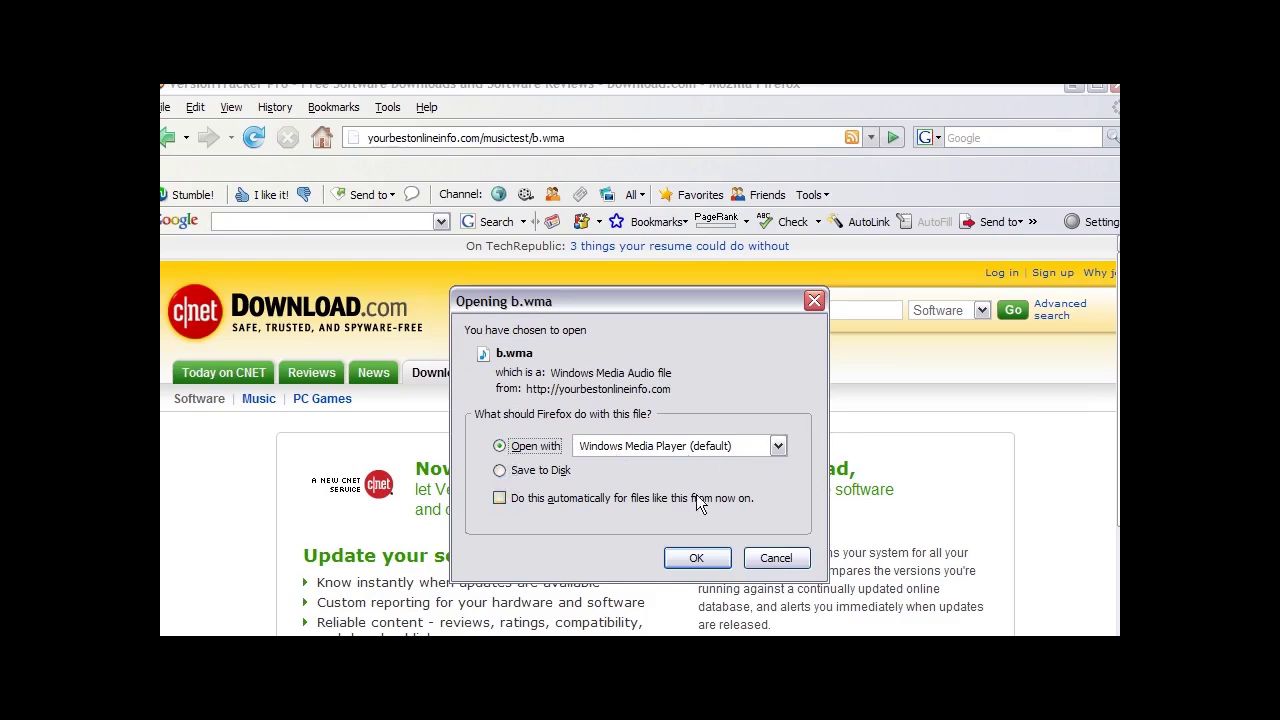
left_click(702, 555)
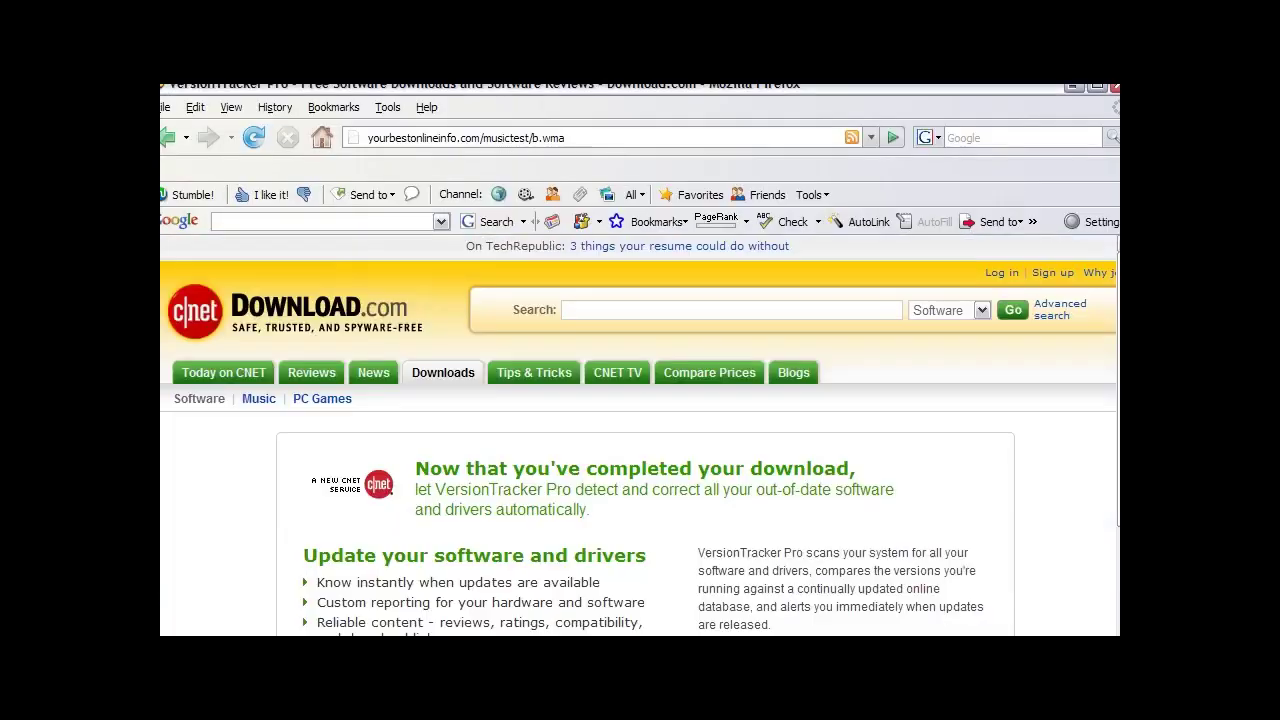
Load the yourbestonlineinfo.com/musictest/b.wma address again and save the file to disk as b.wma
left_click(603, 137)
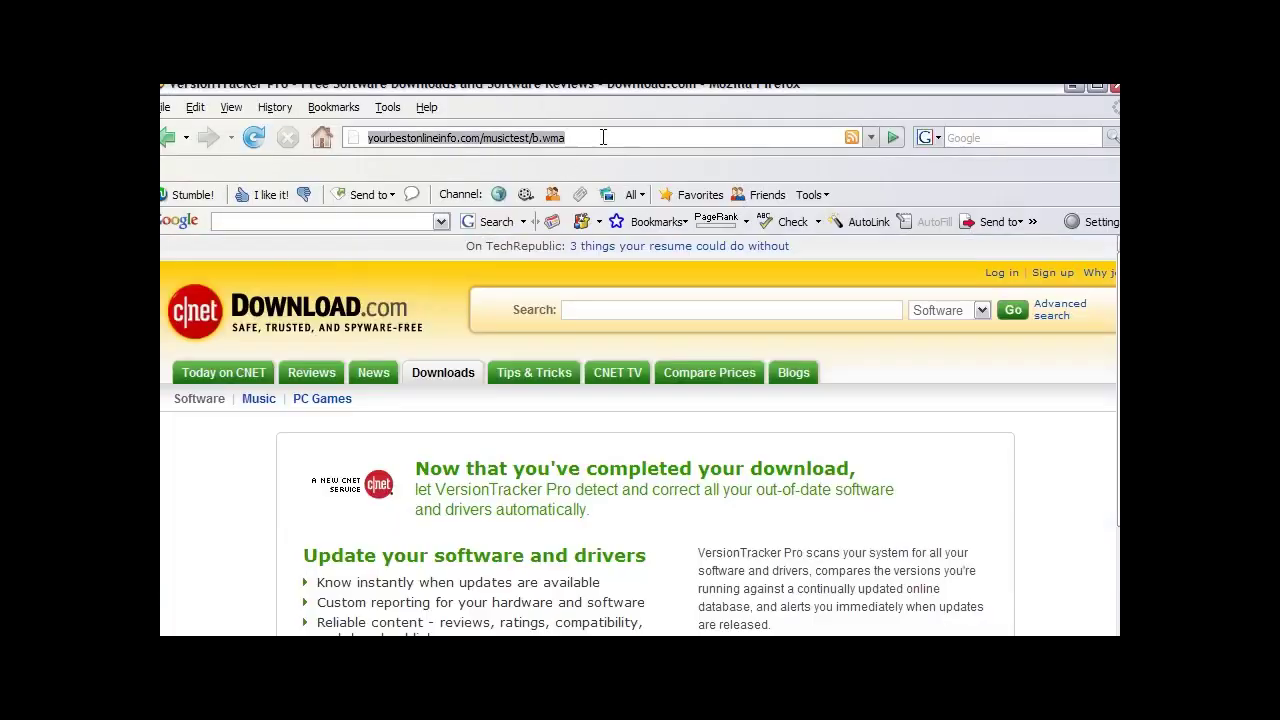
key("Return")
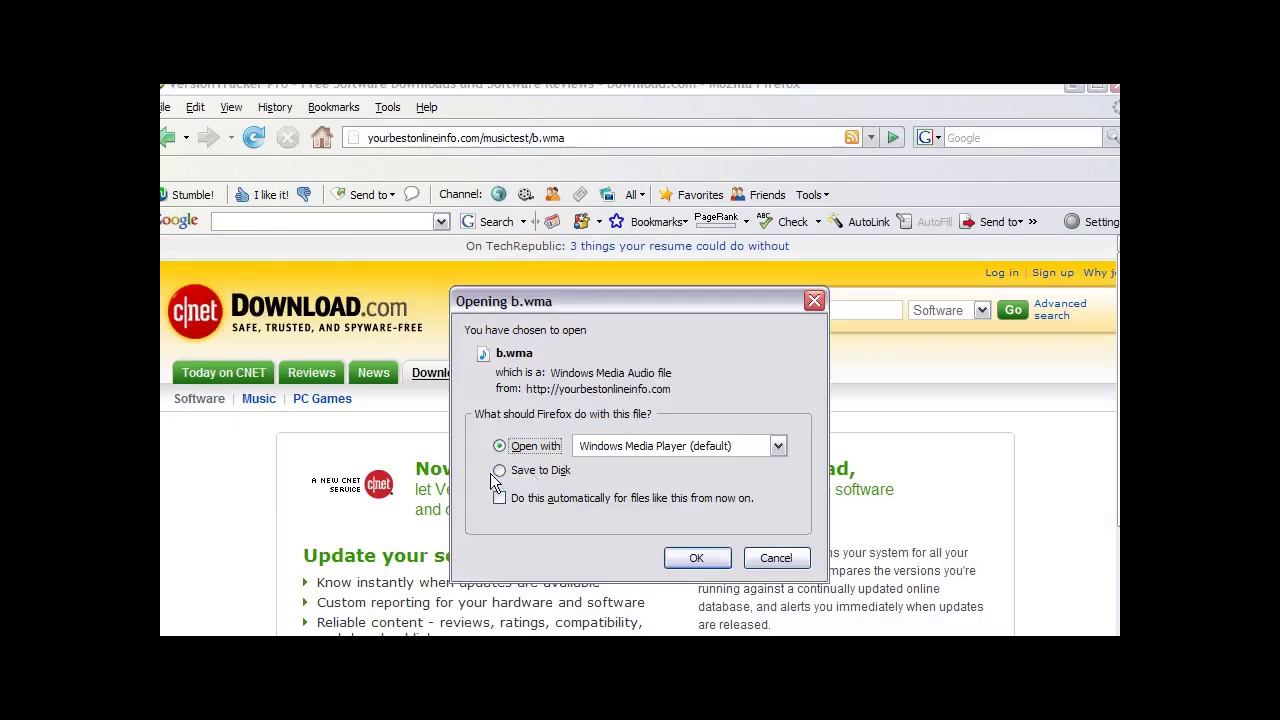
left_click(499, 471)
left_click(694, 557)
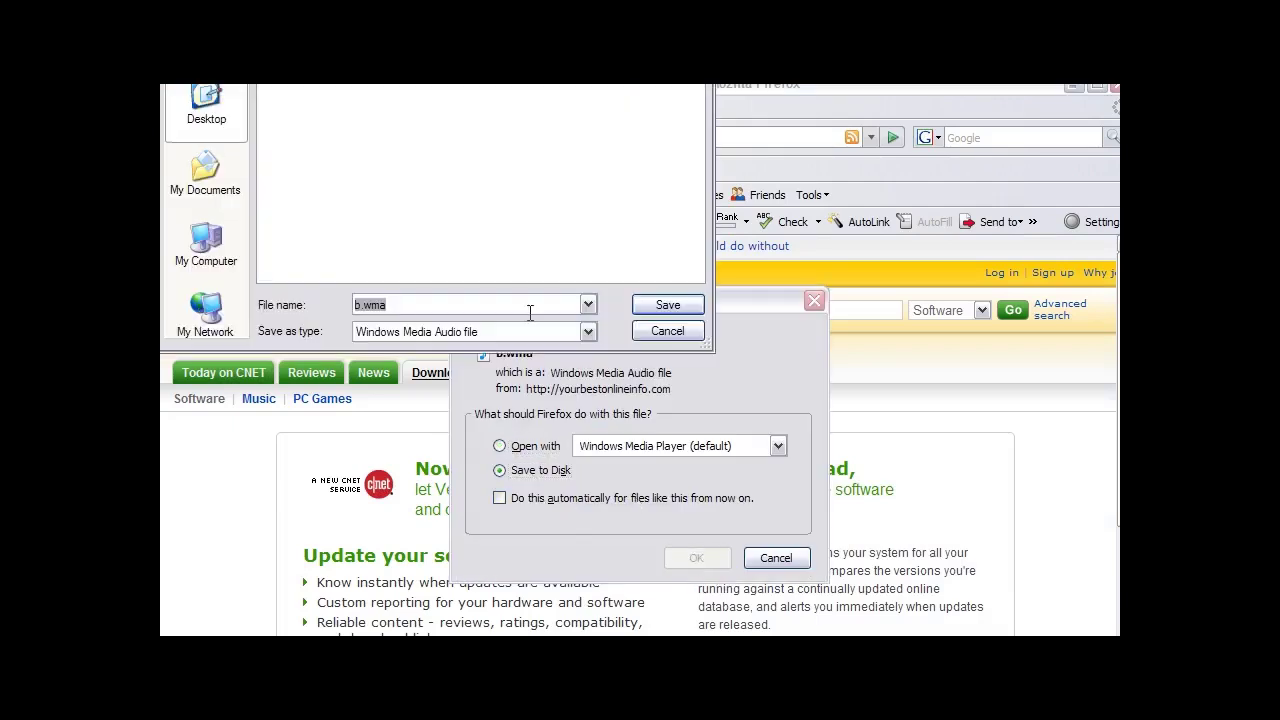
left_click(672, 305)
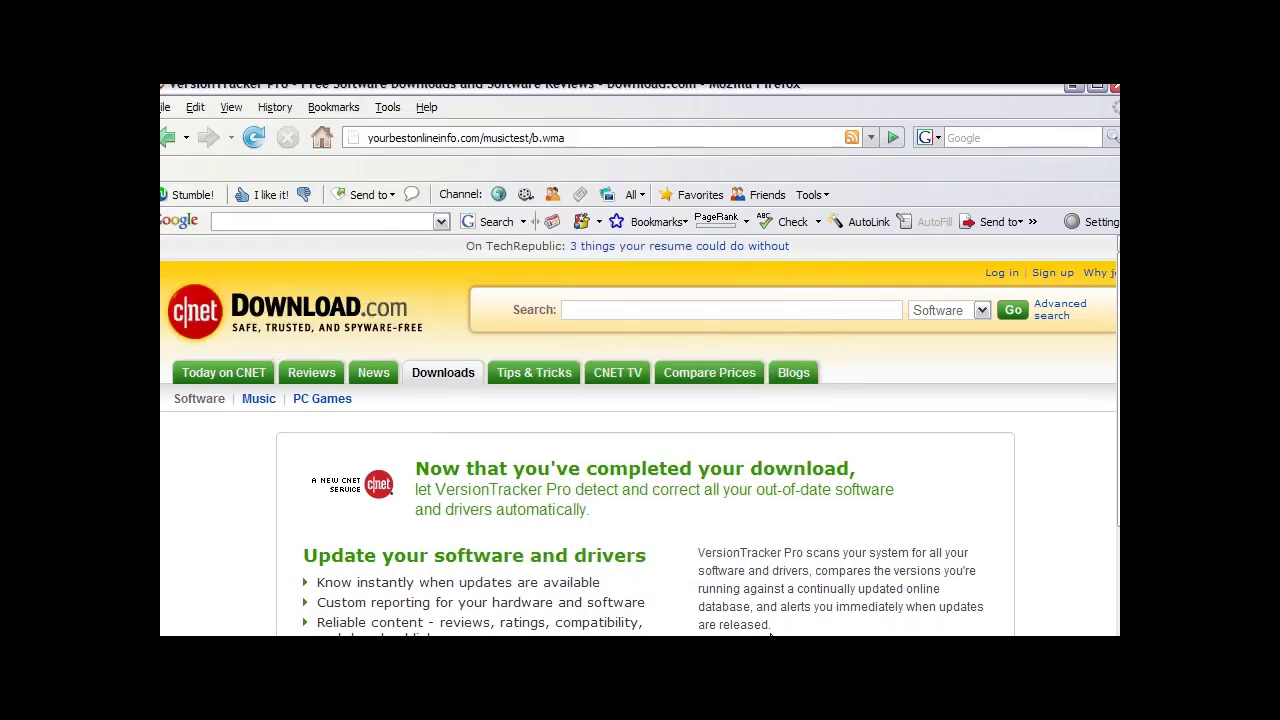